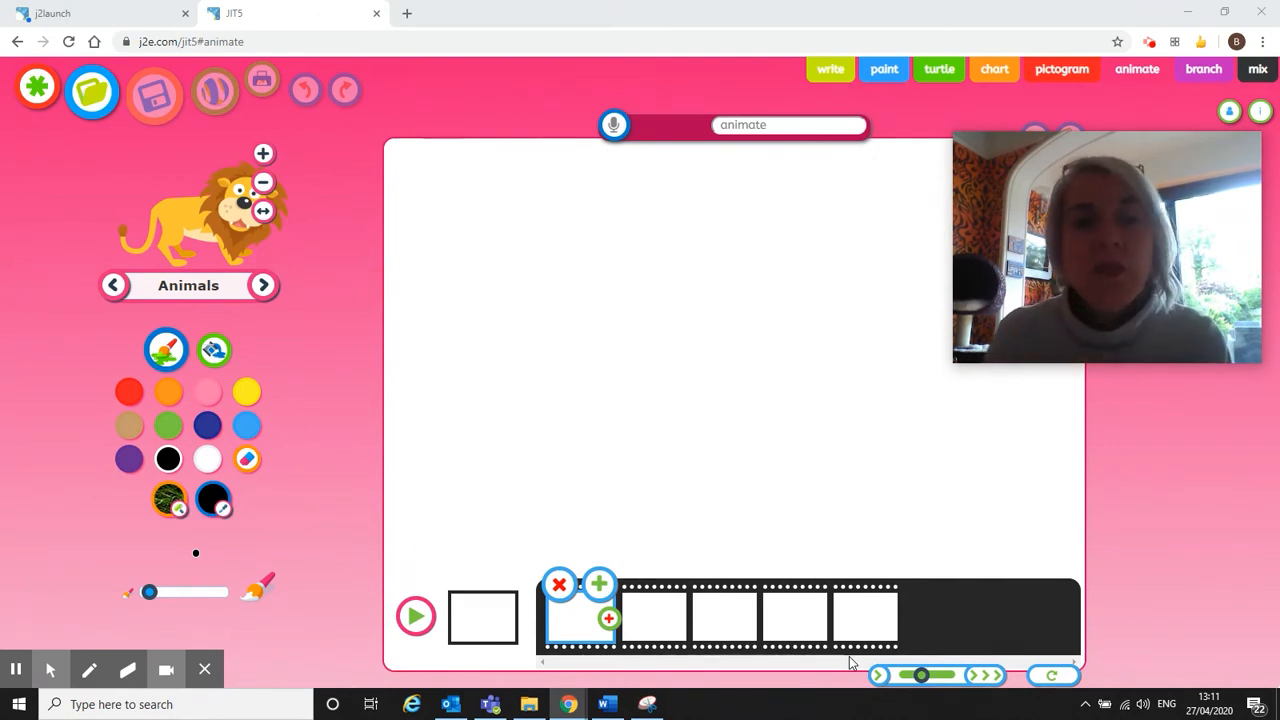
Create a new blank animation and select the background frame for editing.
{"action": "left_click", "coordinate": [33, 82]}
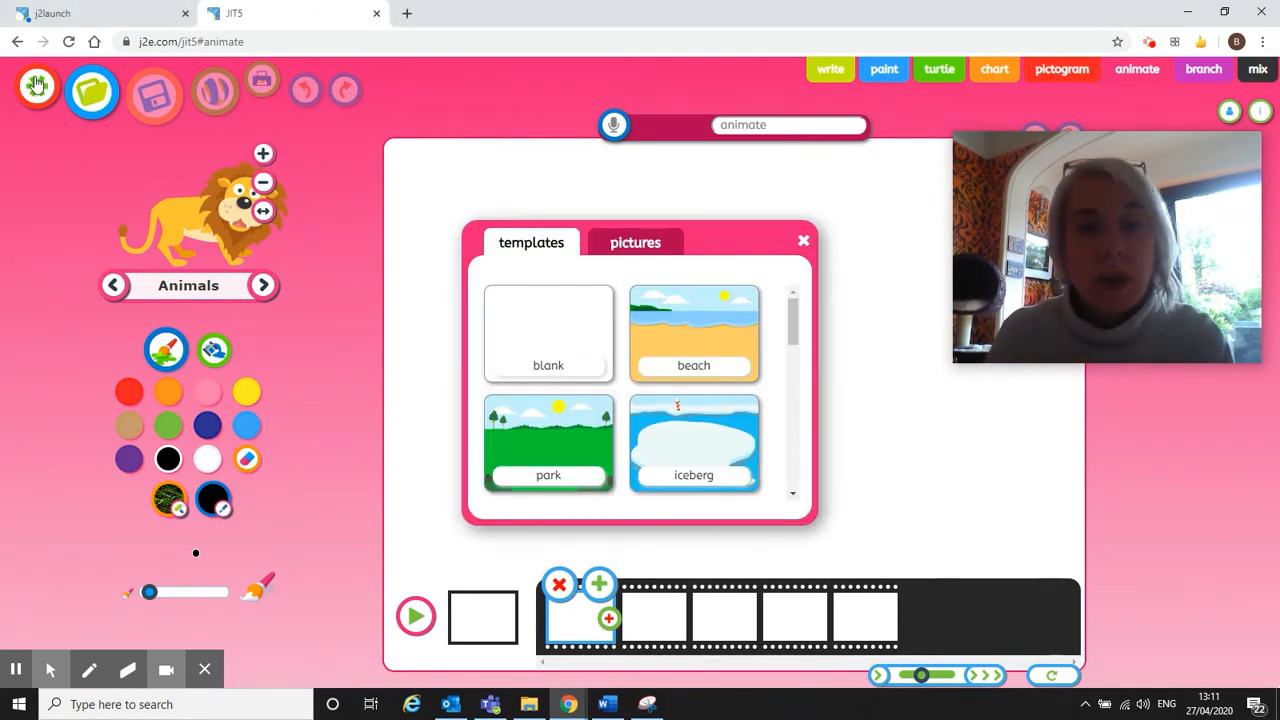
{"action": "left_click", "coordinate": [514, 318]}
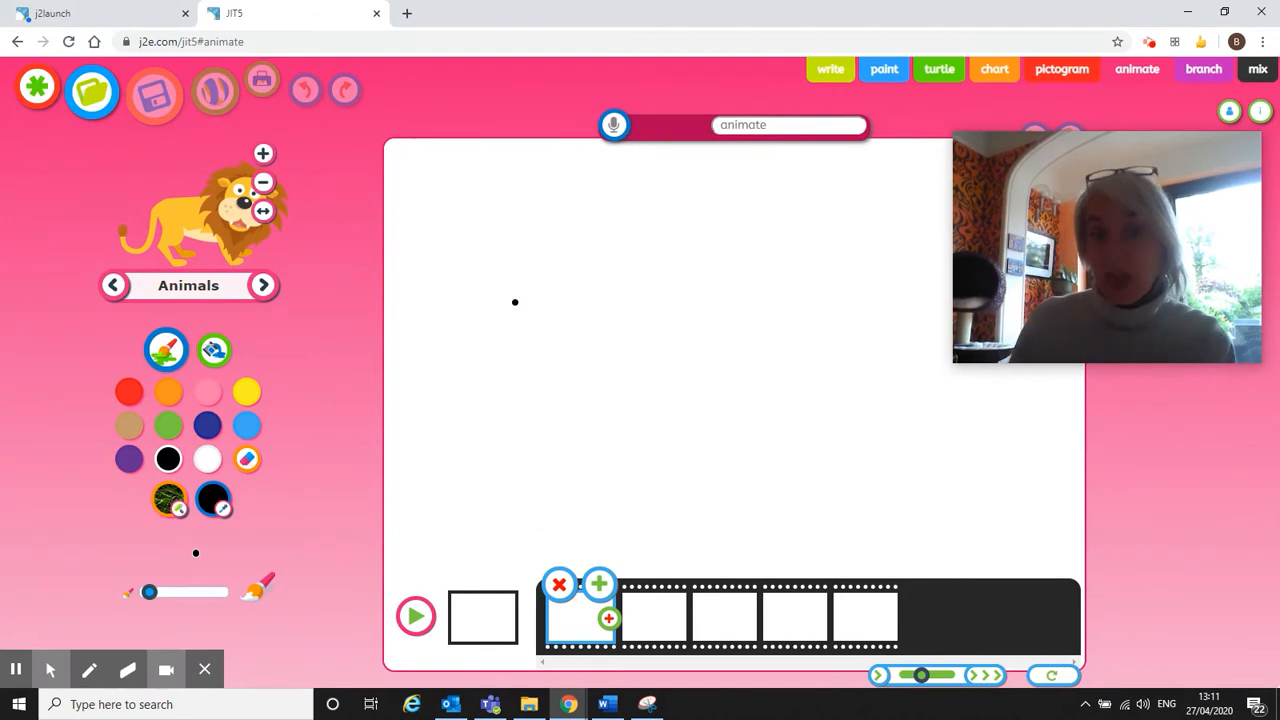
{"action": "left_click", "coordinate": [487, 638]}
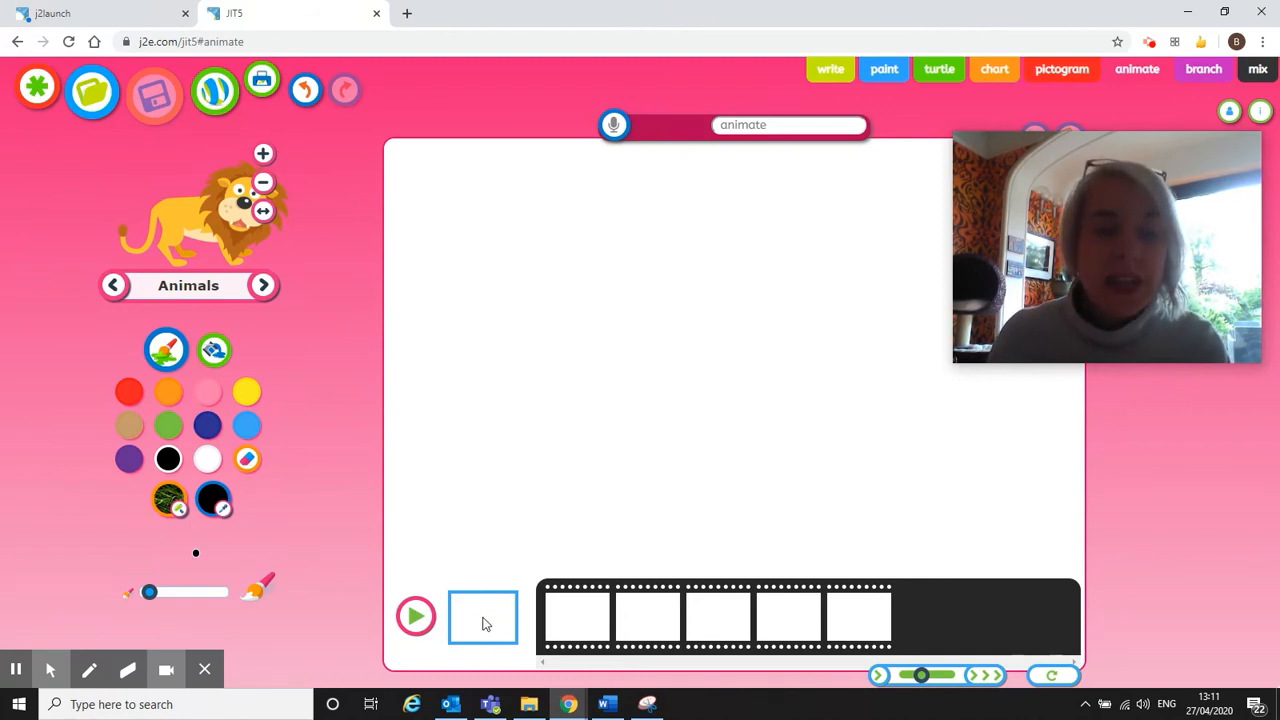
{"action": "left_click", "coordinate": [483, 618]}
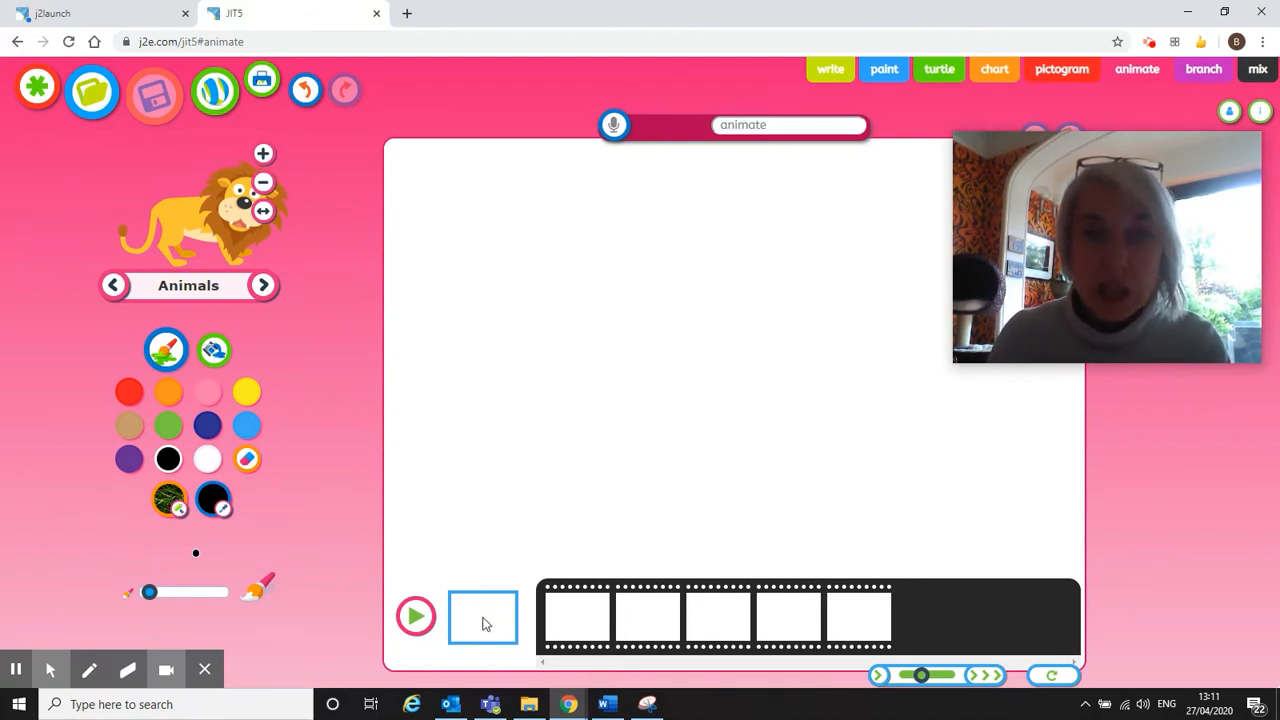
Draw a tan wavy line across the background from the left edge to the right edge.
{"action": "left_click", "coordinate": [129, 425]}
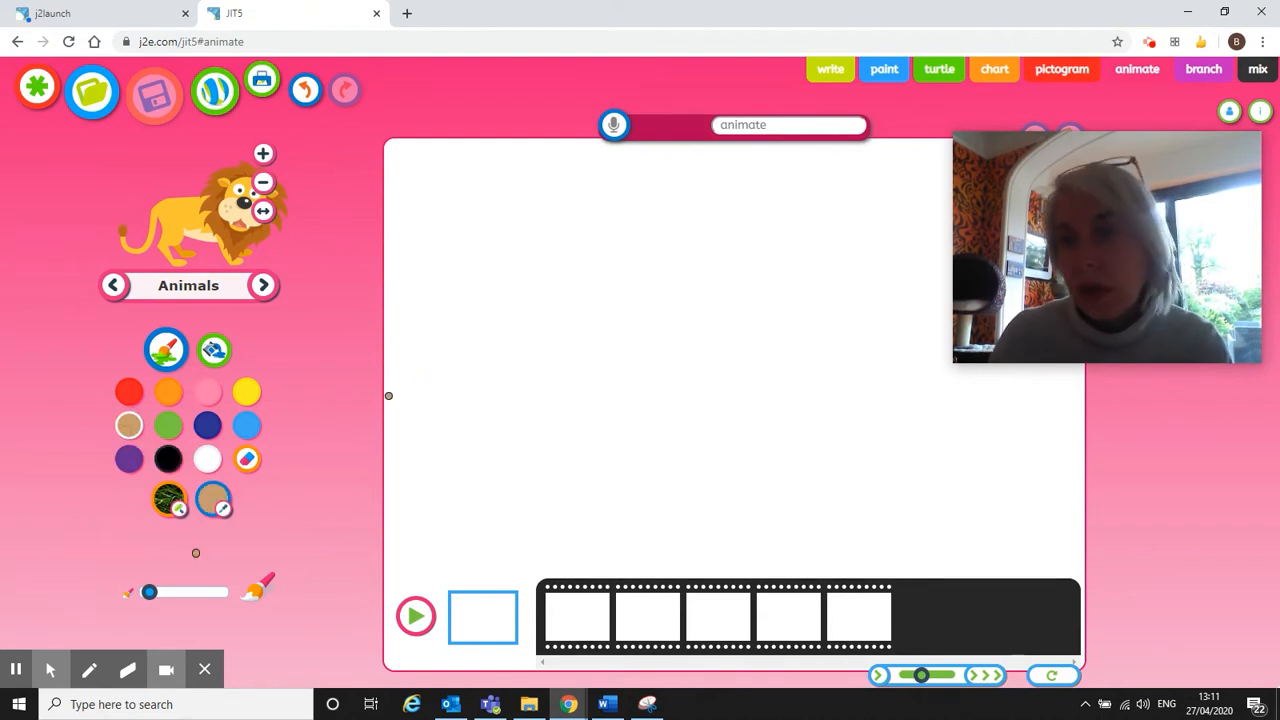
{"action": "mouse_move", "coordinate": [389, 397]}
{"action": "left_mouse_down"}
{"action": "mouse_move", "coordinate": [489, 372]}
{"action": "mouse_move", "coordinate": [605, 406]}
{"action": "mouse_move", "coordinate": [675, 362]}
{"action": "left_mouse_up"}
{"action": "mouse_move", "coordinate": [880, 400]}
{"action": "left_mouse_down"}
{"action": "mouse_move", "coordinate": [997, 426]}
{"action": "mouse_move", "coordinate": [1071, 383]}
{"action": "mouse_move", "coordinate": [1080, 391]}
{"action": "left_mouse_up"}
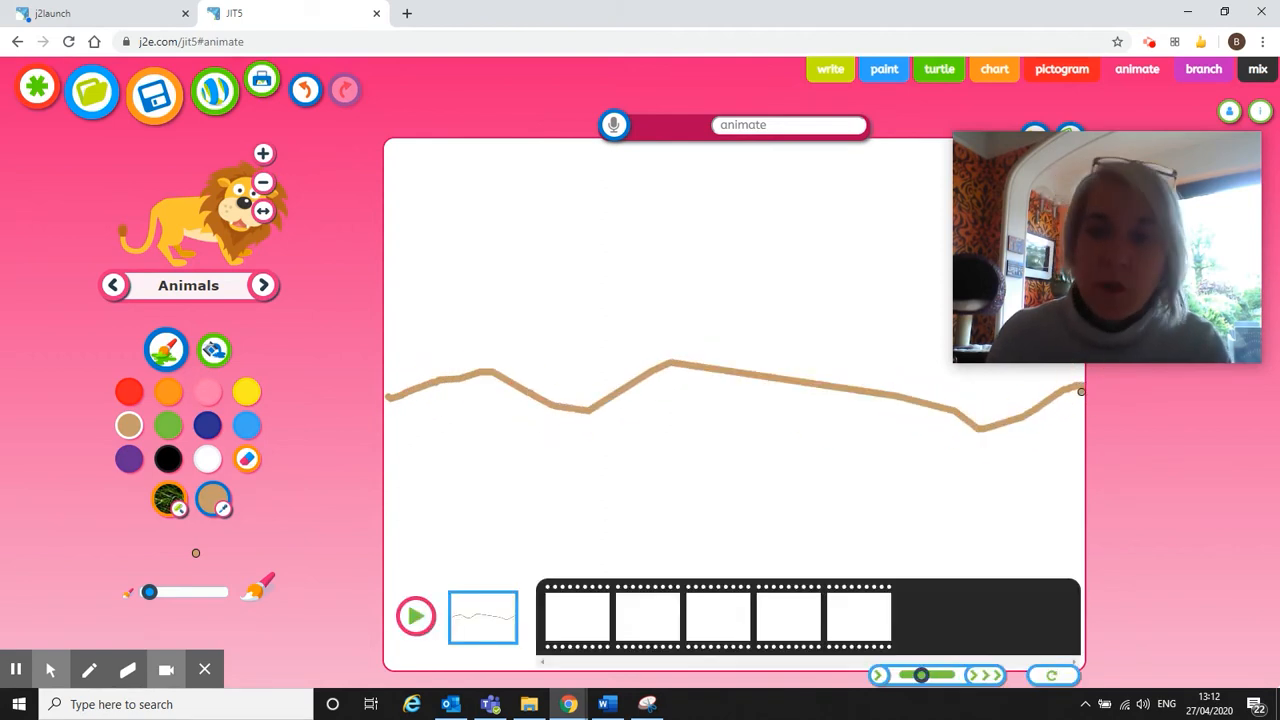
Try filling with tan using the fill bucket, then undo the whole-canvas fill.
{"action": "left_click", "coordinate": [213, 349]}
{"action": "left_click", "coordinate": [475, 455]}
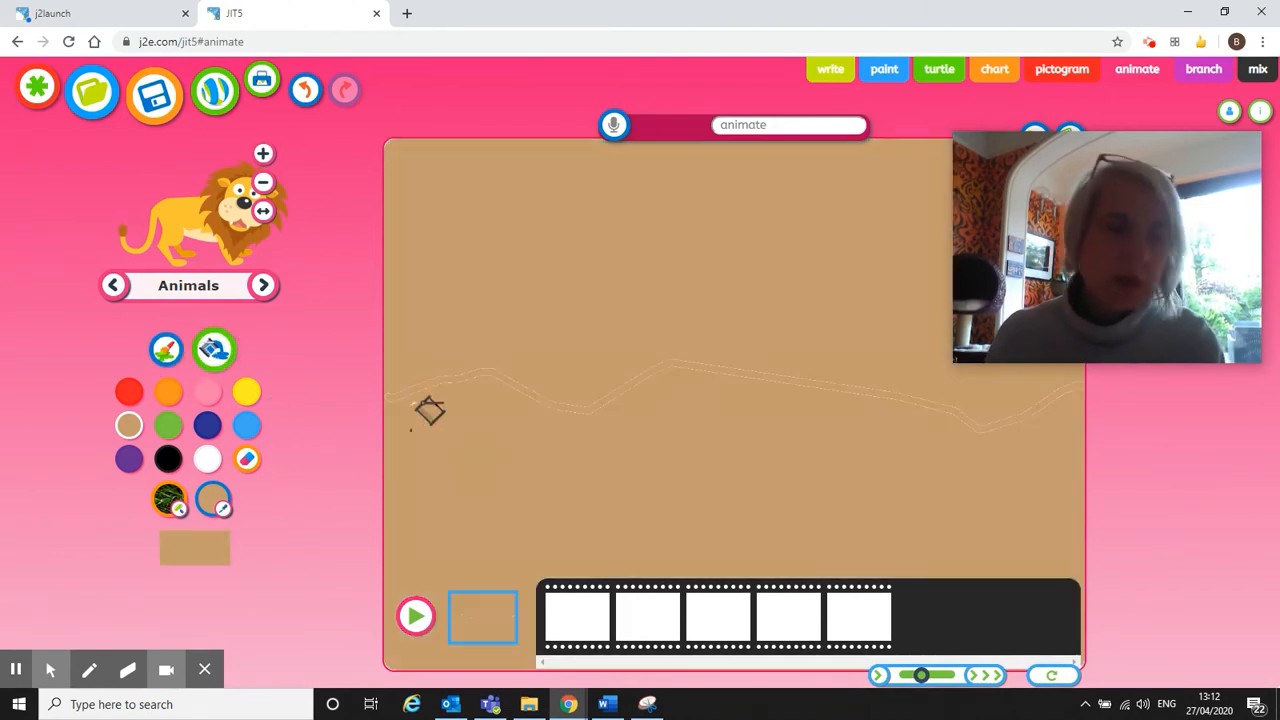
{"action": "left_click", "coordinate": [305, 91]}
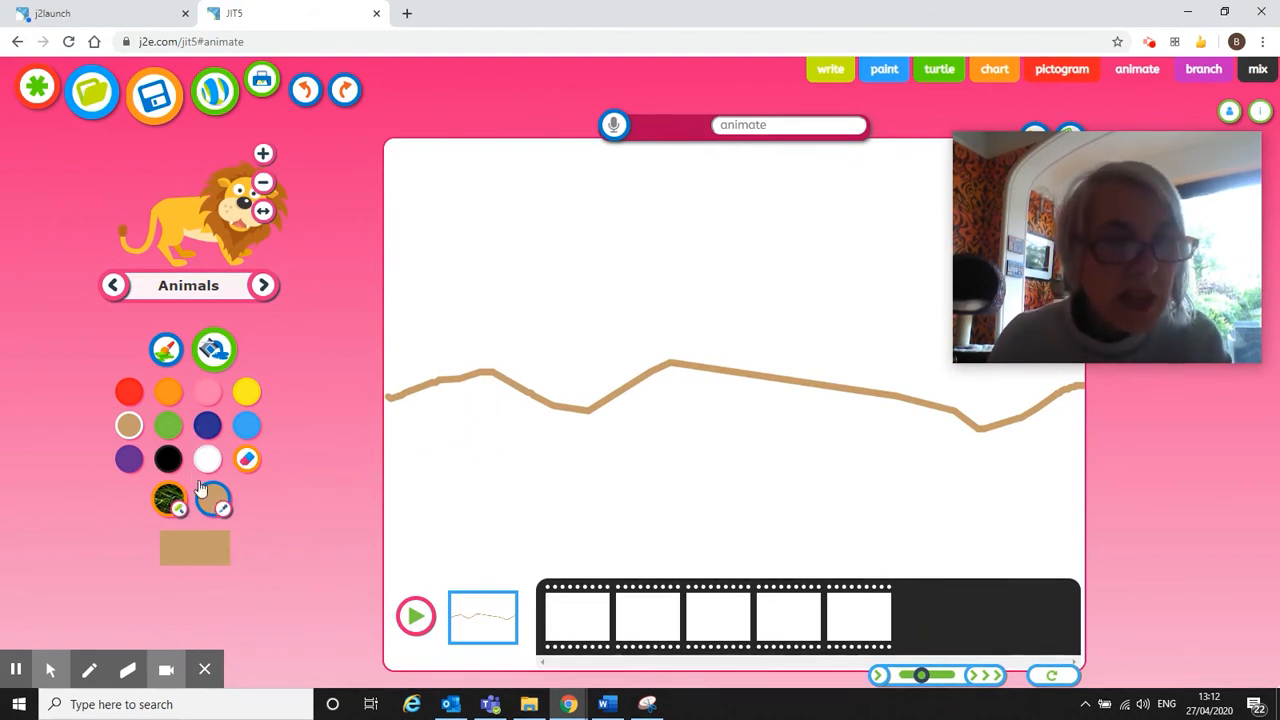
Close the gap at the line's left end and fill the ground below it tan.
{"action": "left_click", "coordinate": [170, 349]}
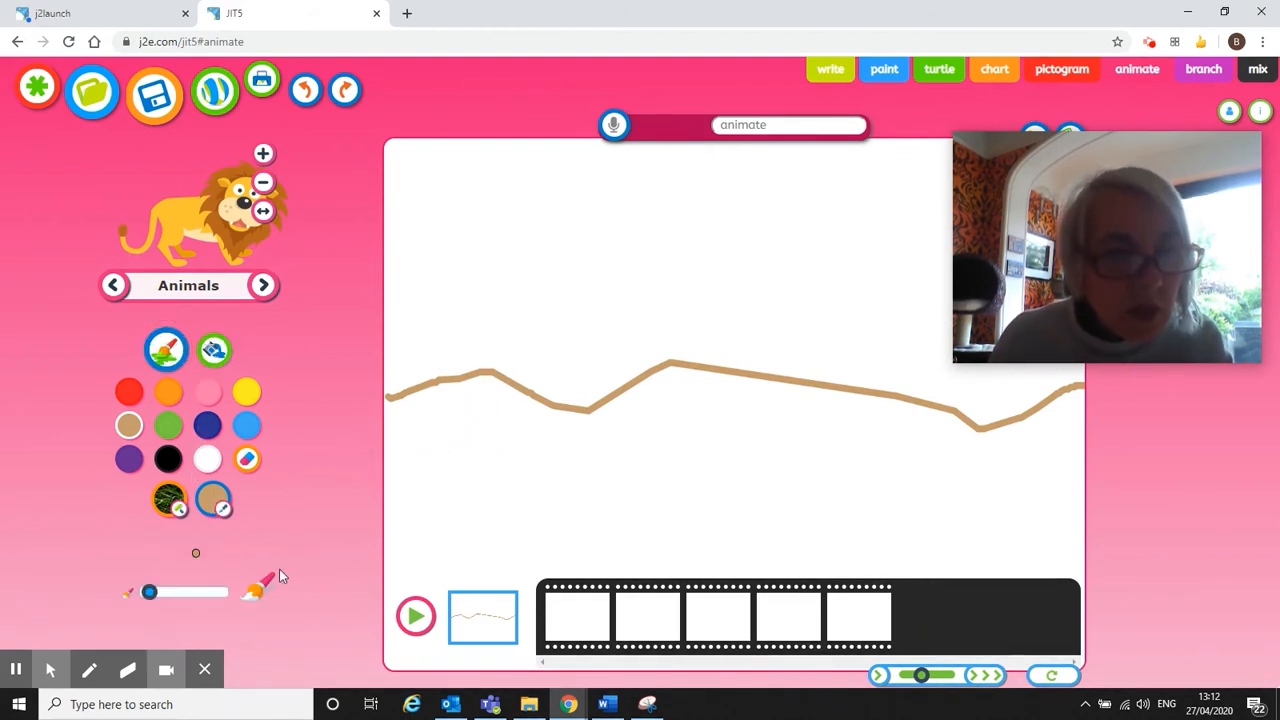
{"action": "left_click_drag", "start_coordinate": [389, 399], "coordinate": [374, 397]}
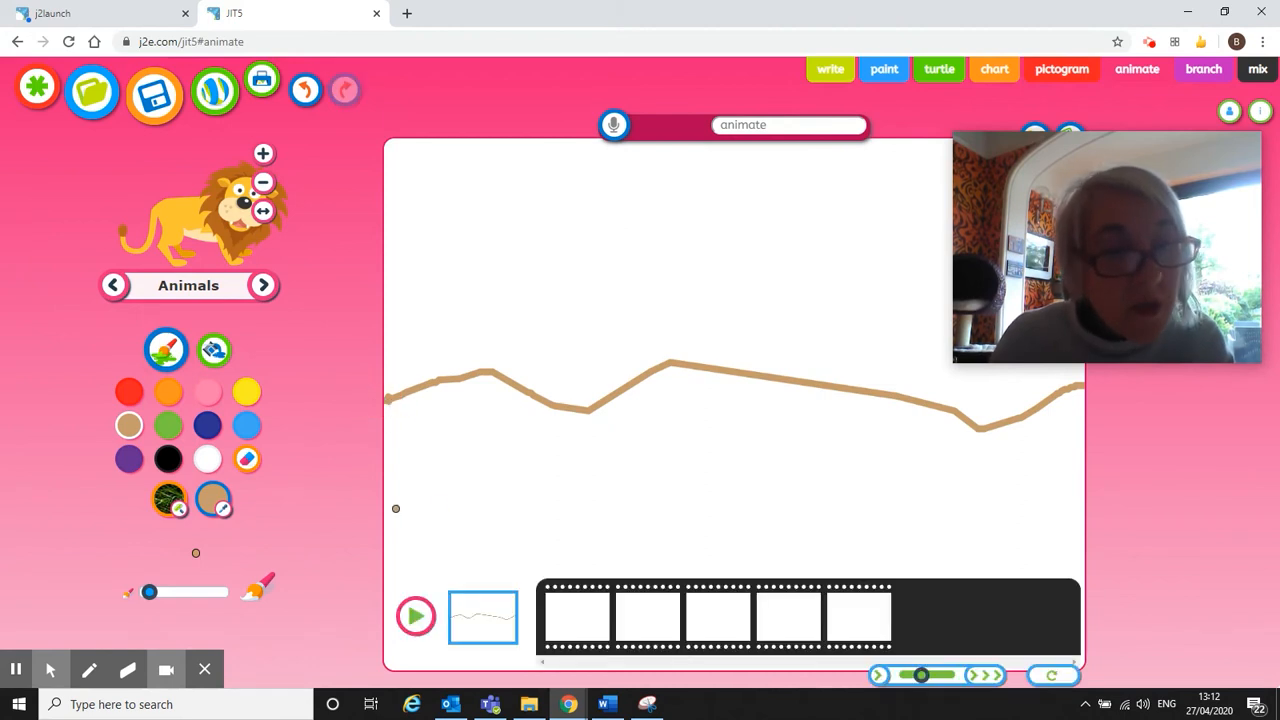
{"action": "left_click", "coordinate": [213, 349]}
{"action": "left_click", "coordinate": [545, 465]}
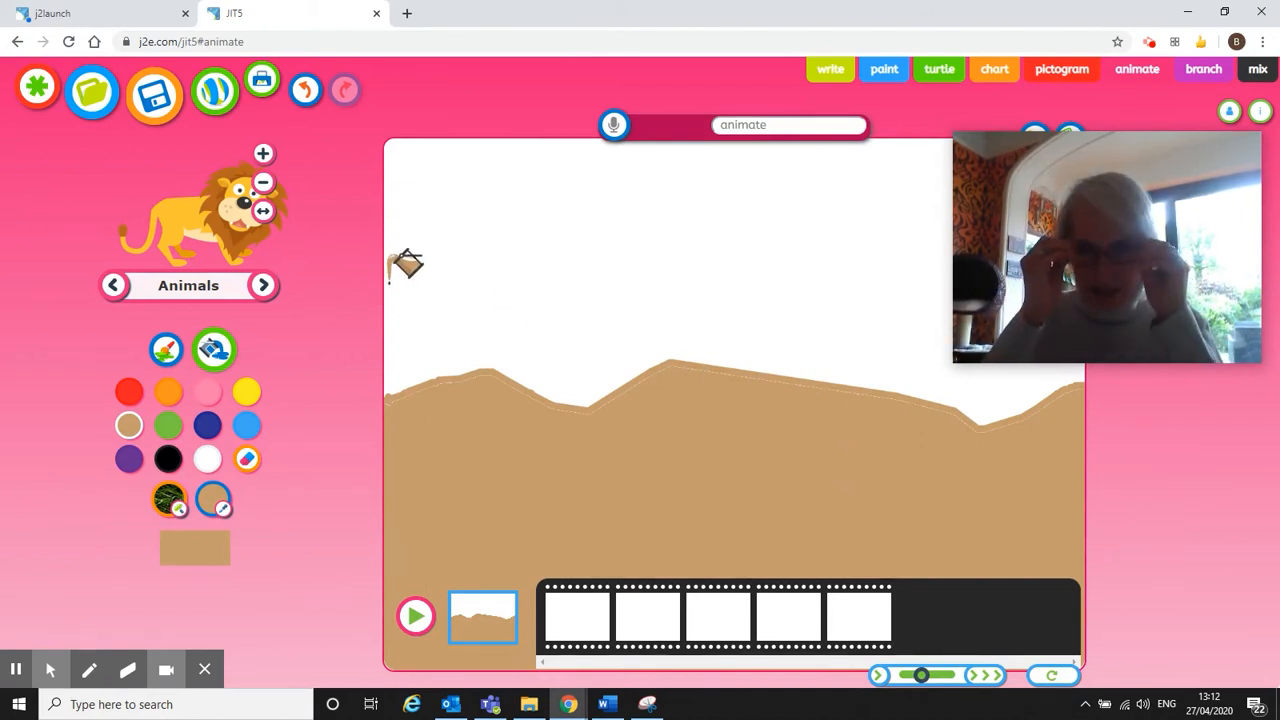
Switch to texture filling and bring up the list of textures.
{"action": "left_click", "coordinate": [172, 500]}
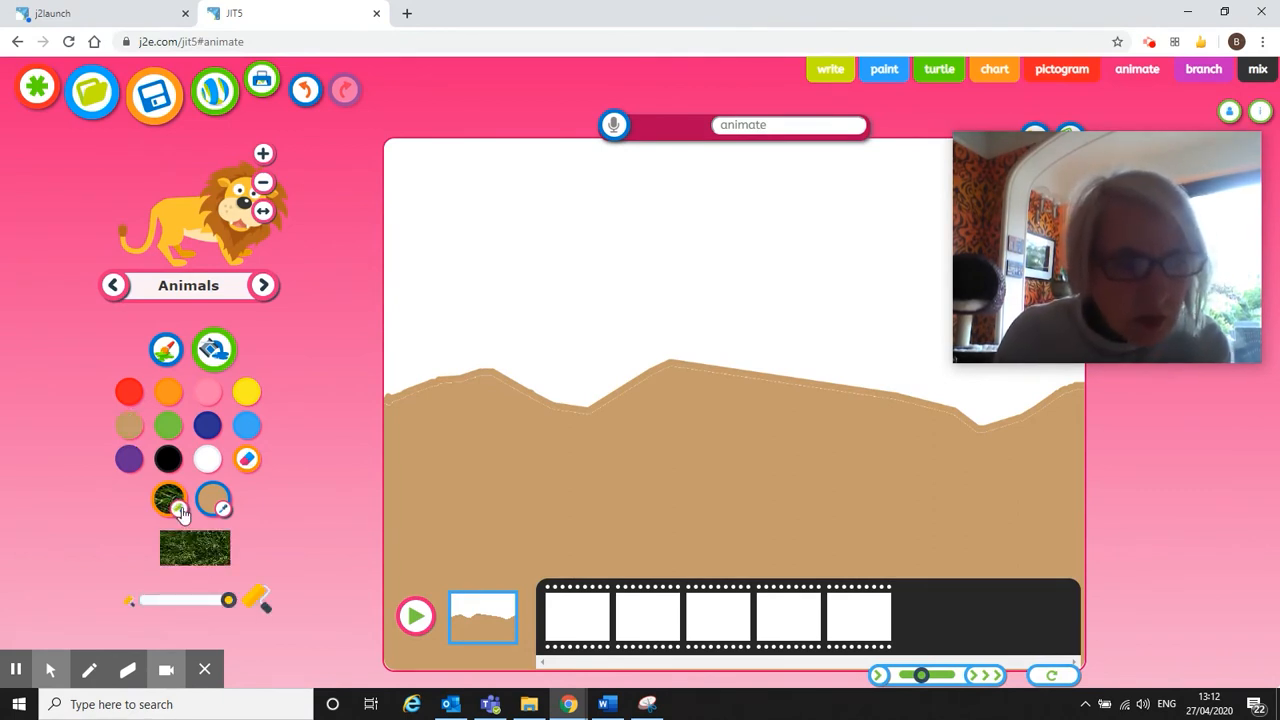
{"action": "left_click", "coordinate": [179, 510]}
{"action": "left_click_drag", "start_coordinate": [777, 290], "coordinate": [777, 305]}
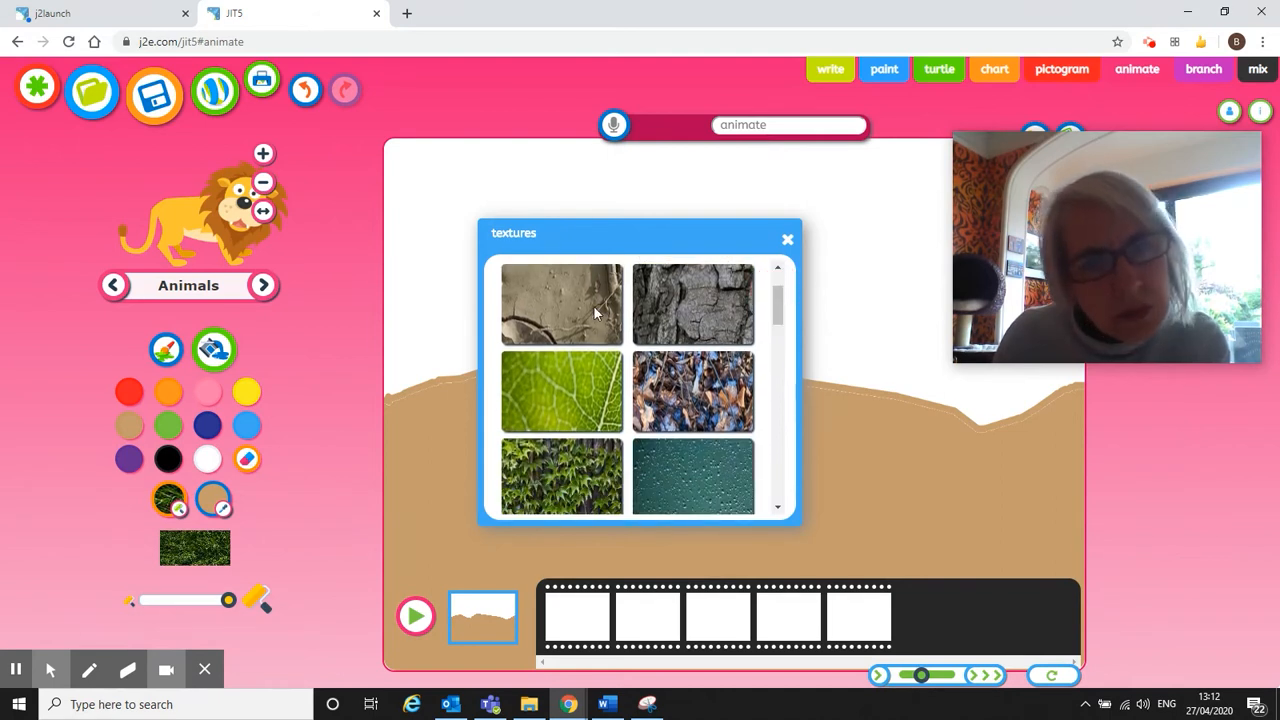
Fill the tan ground with cracked-mud texture, then select the green grass texture and brush.
{"action": "left_click", "coordinate": [593, 305]}
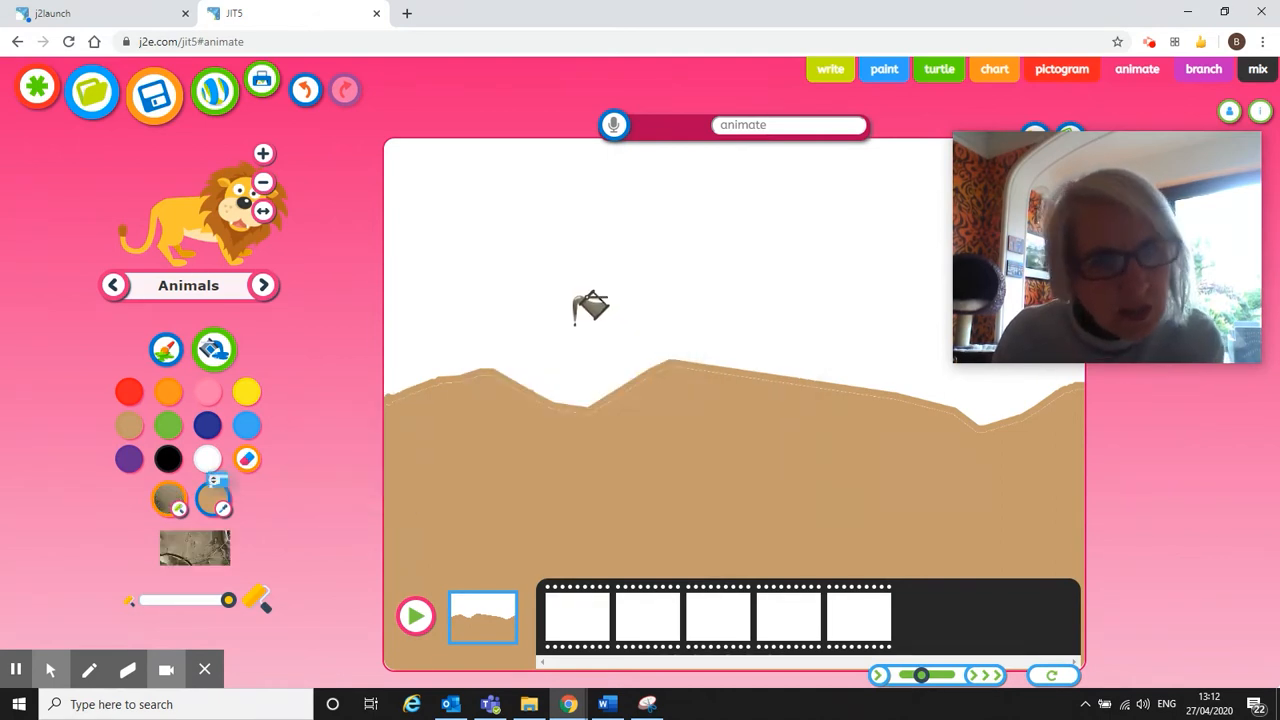
{"action": "left_click", "coordinate": [458, 487]}
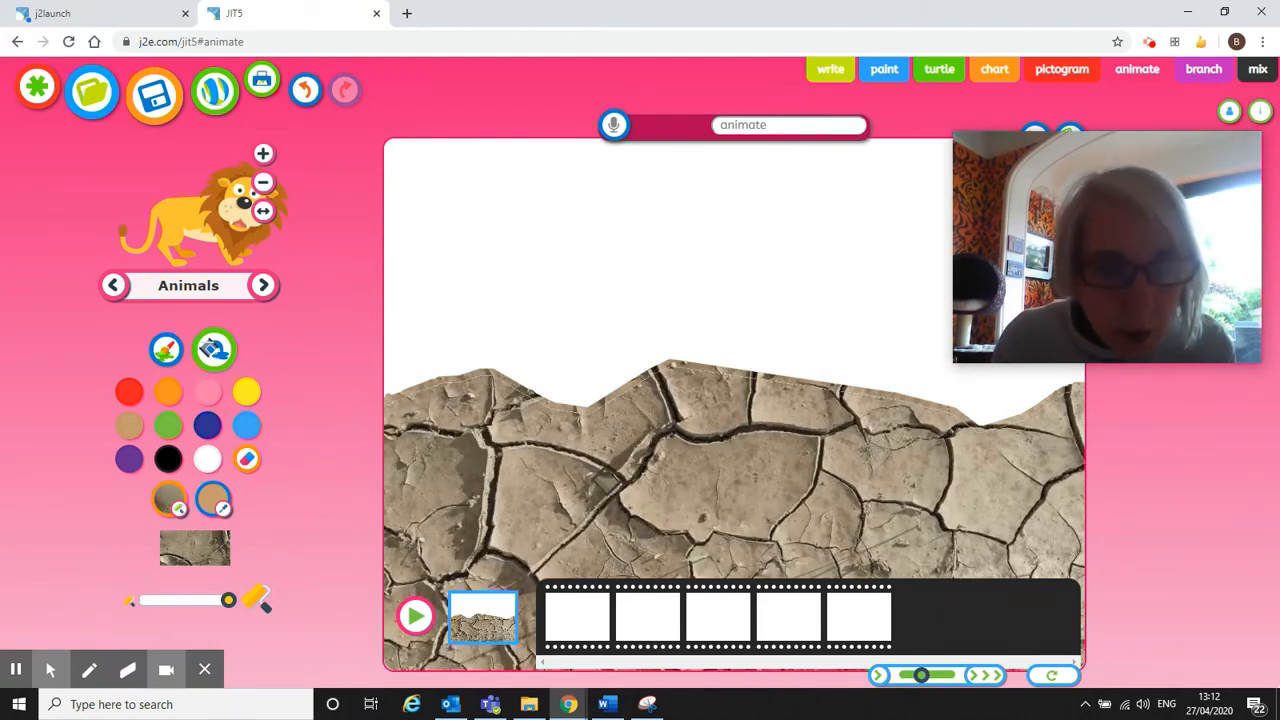
{"action": "left_click", "coordinate": [184, 500]}
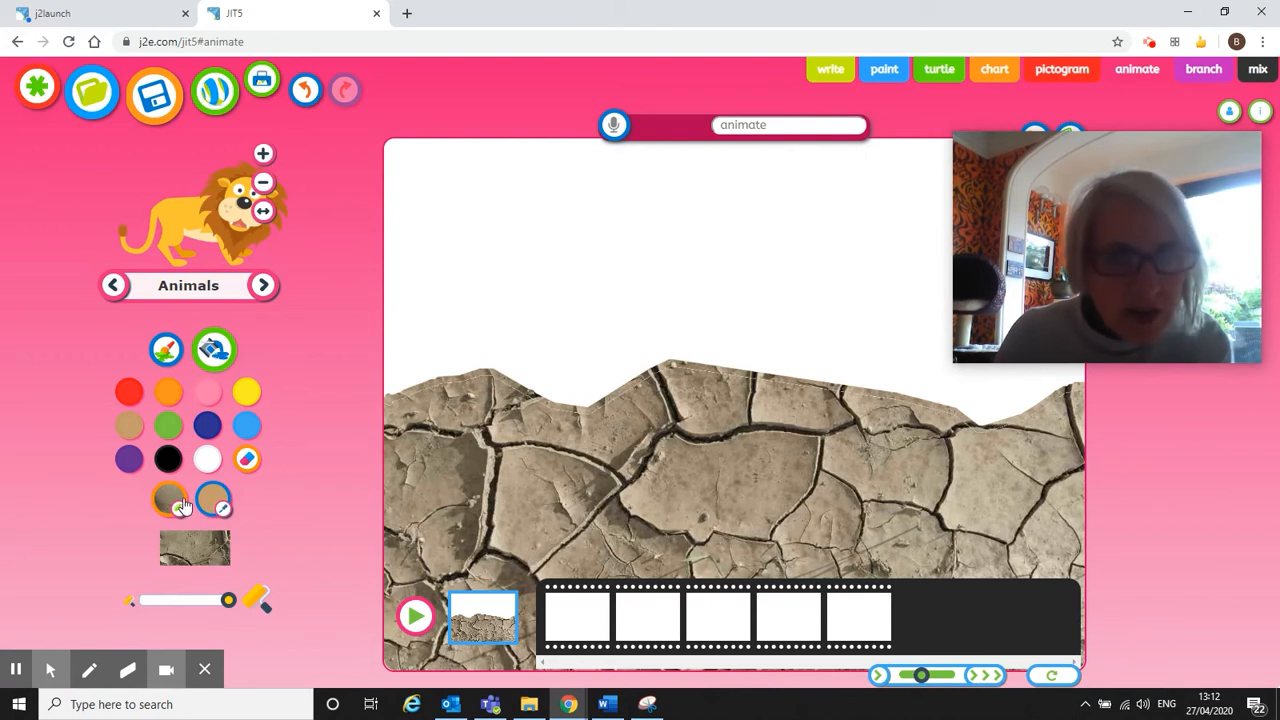
{"action": "left_click", "coordinate": [183, 510]}
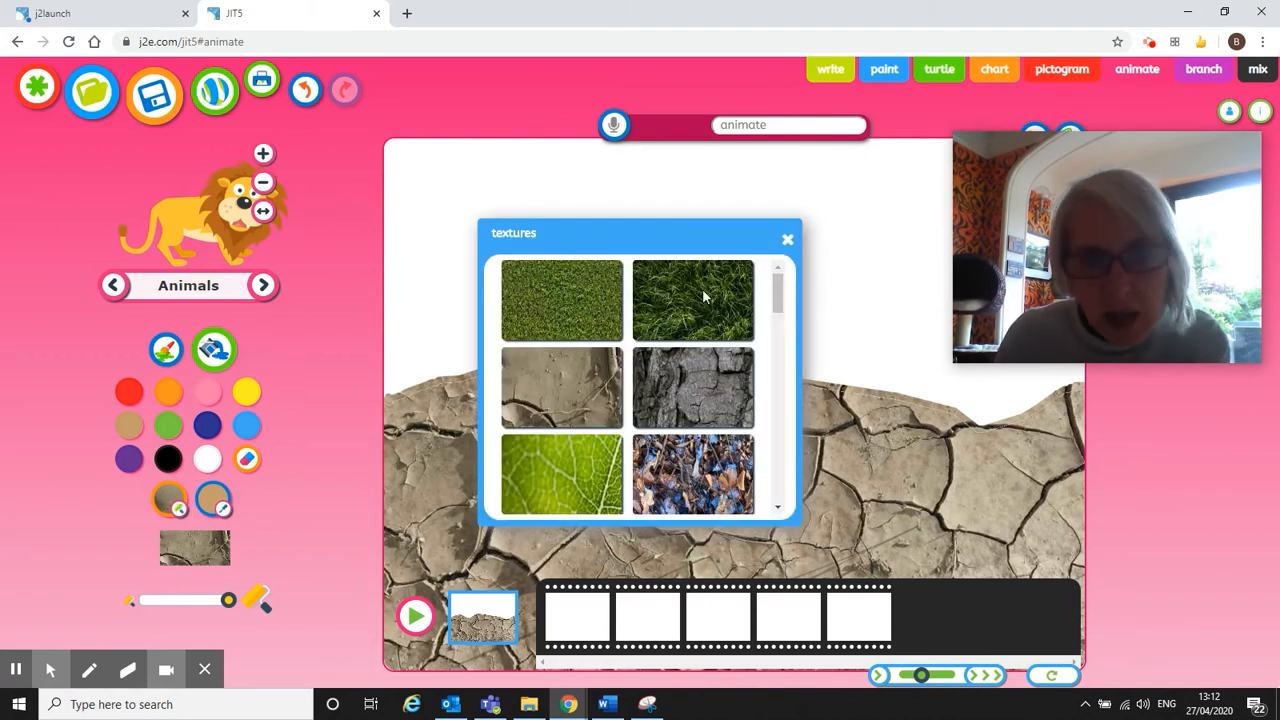
{"action": "left_click", "coordinate": [697, 294]}
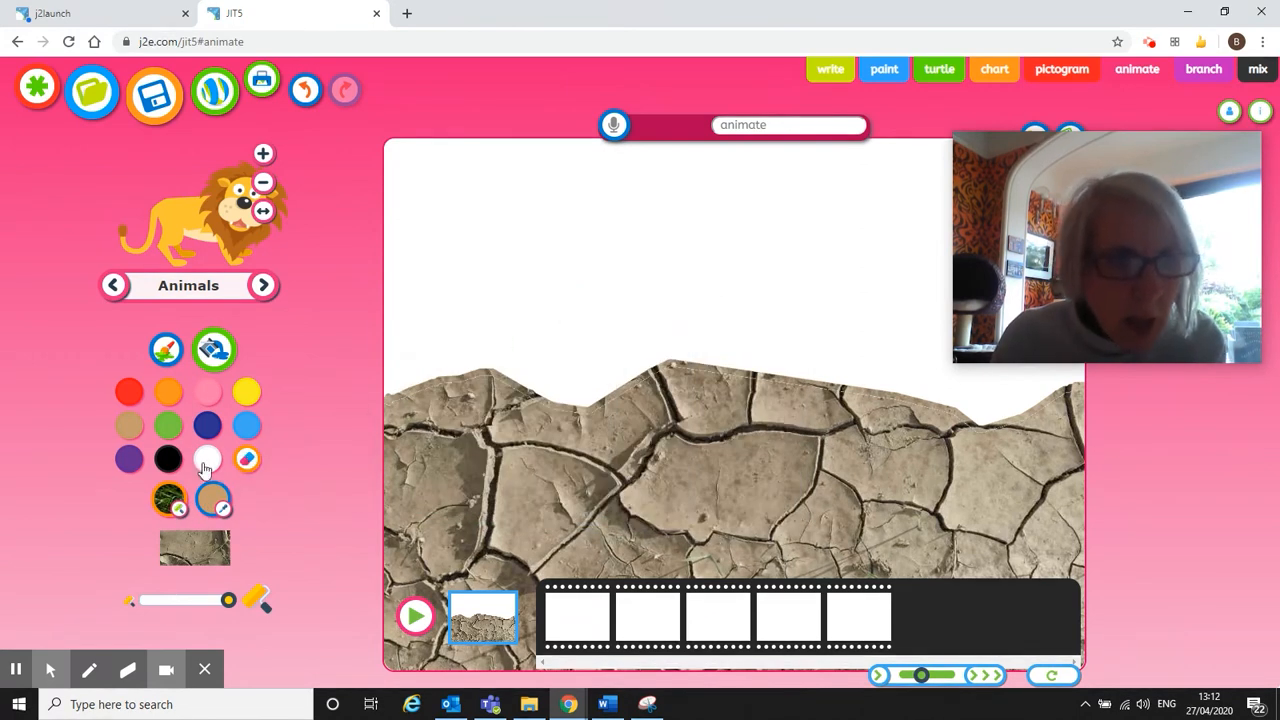
{"action": "left_click", "coordinate": [165, 350]}
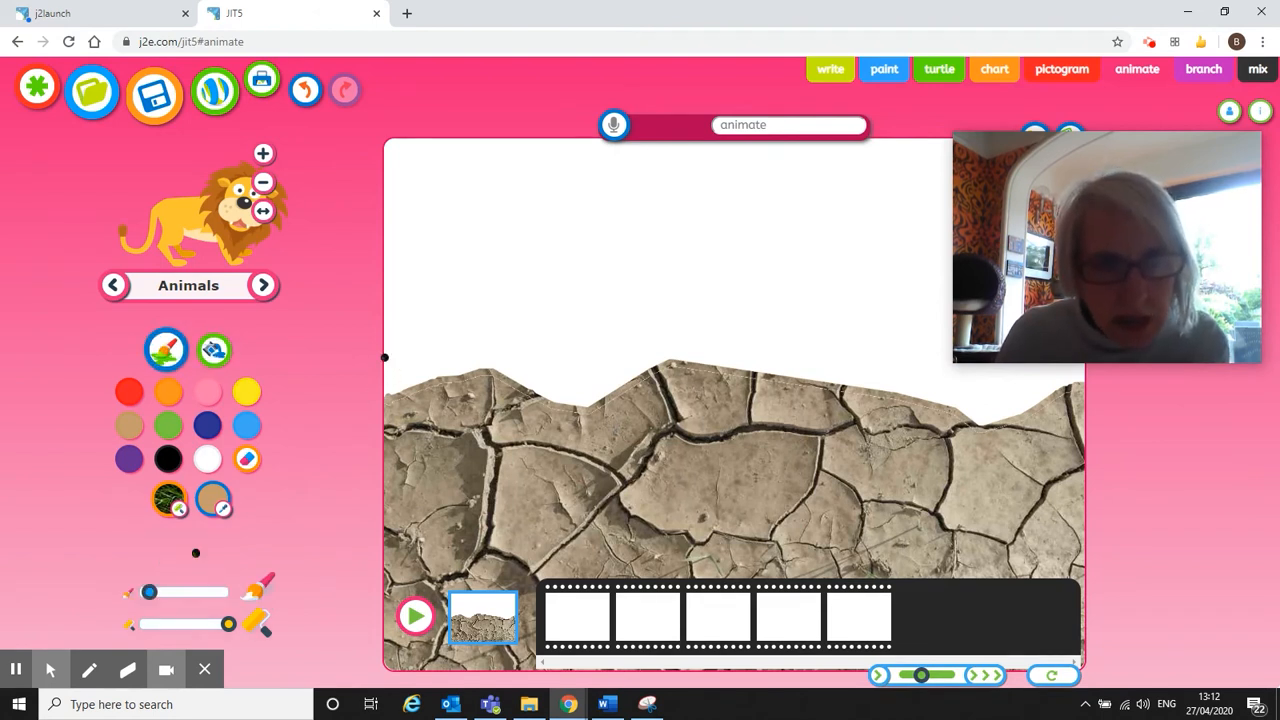
Draw a grass-textured wavy line above the ground and fill the strip below it with grass.
{"action": "mouse_move", "coordinate": [390, 350]}
{"action": "left_mouse_down"}
{"action": "mouse_move", "coordinate": [423, 314]}
{"action": "mouse_move", "coordinate": [503, 334]}
{"action": "mouse_move", "coordinate": [577, 318]}
{"action": "mouse_move", "coordinate": [632, 330]}
{"action": "mouse_move", "coordinate": [723, 319]}
{"action": "mouse_move", "coordinate": [846, 336]}
{"action": "mouse_move", "coordinate": [954, 371]}
{"action": "mouse_move", "coordinate": [1028, 371]}
{"action": "left_mouse_up"}
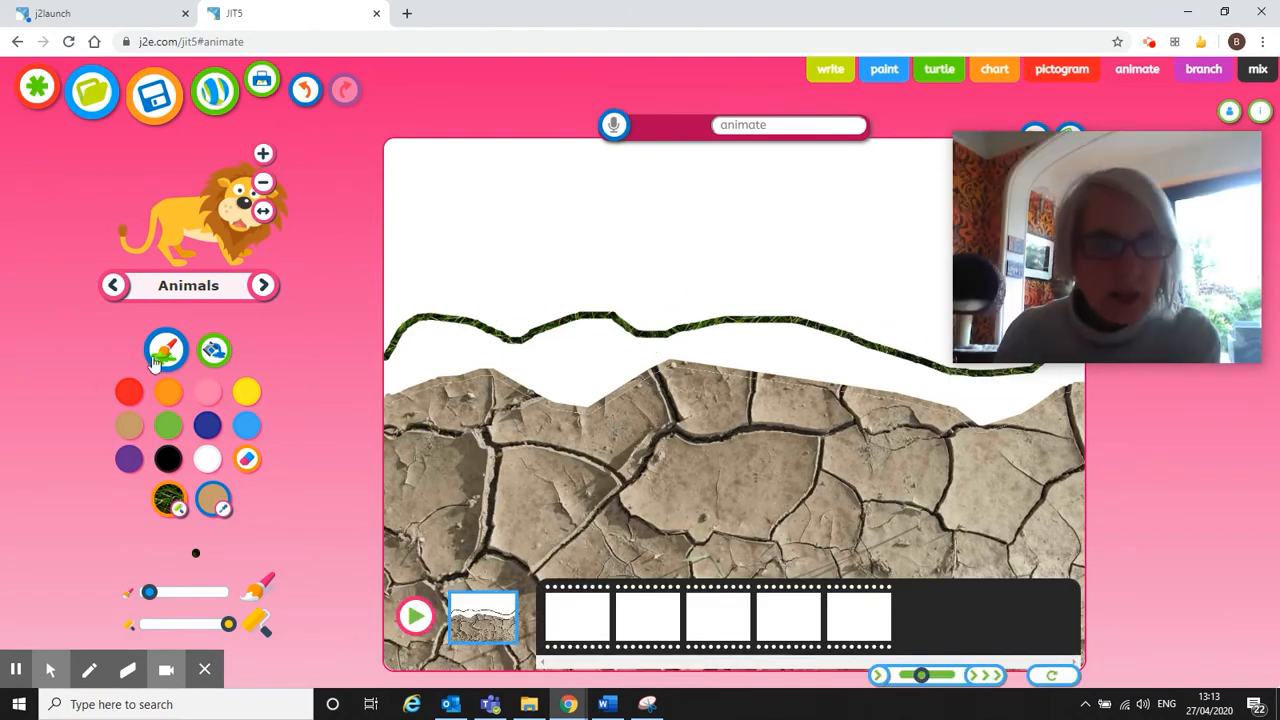
{"action": "left_click", "coordinate": [210, 350]}
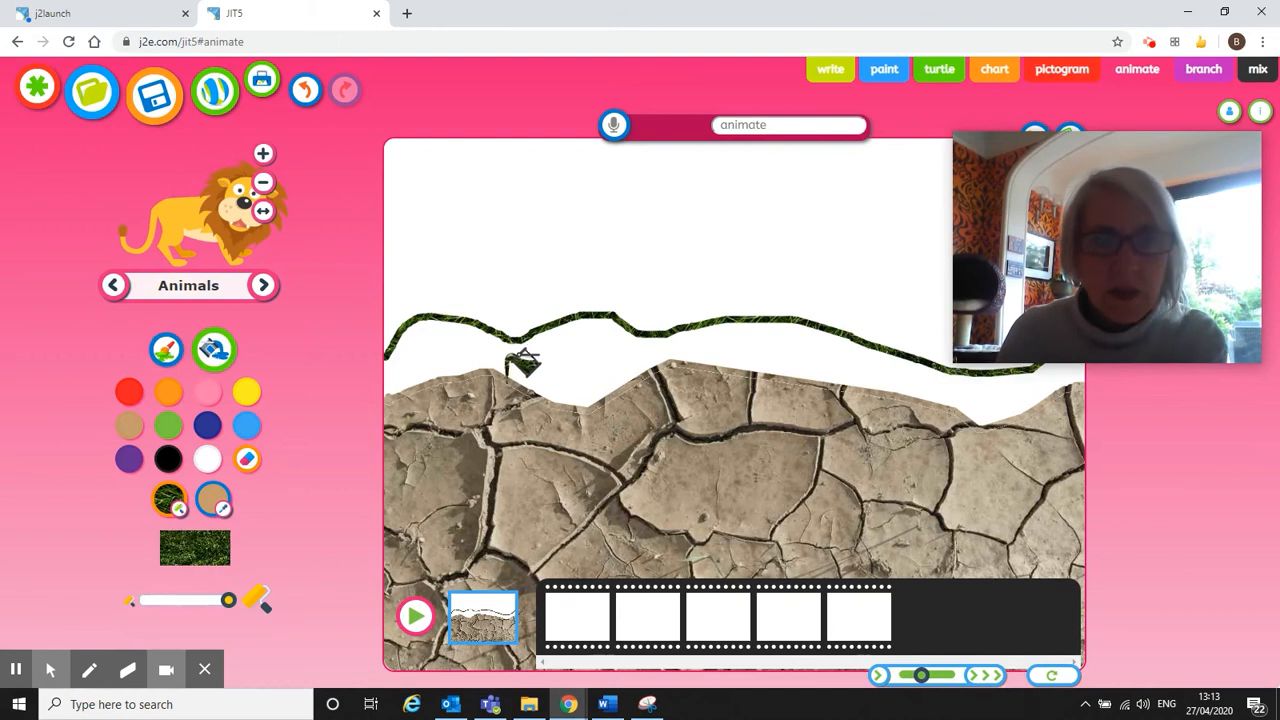
{"action": "left_click", "coordinate": [577, 345]}
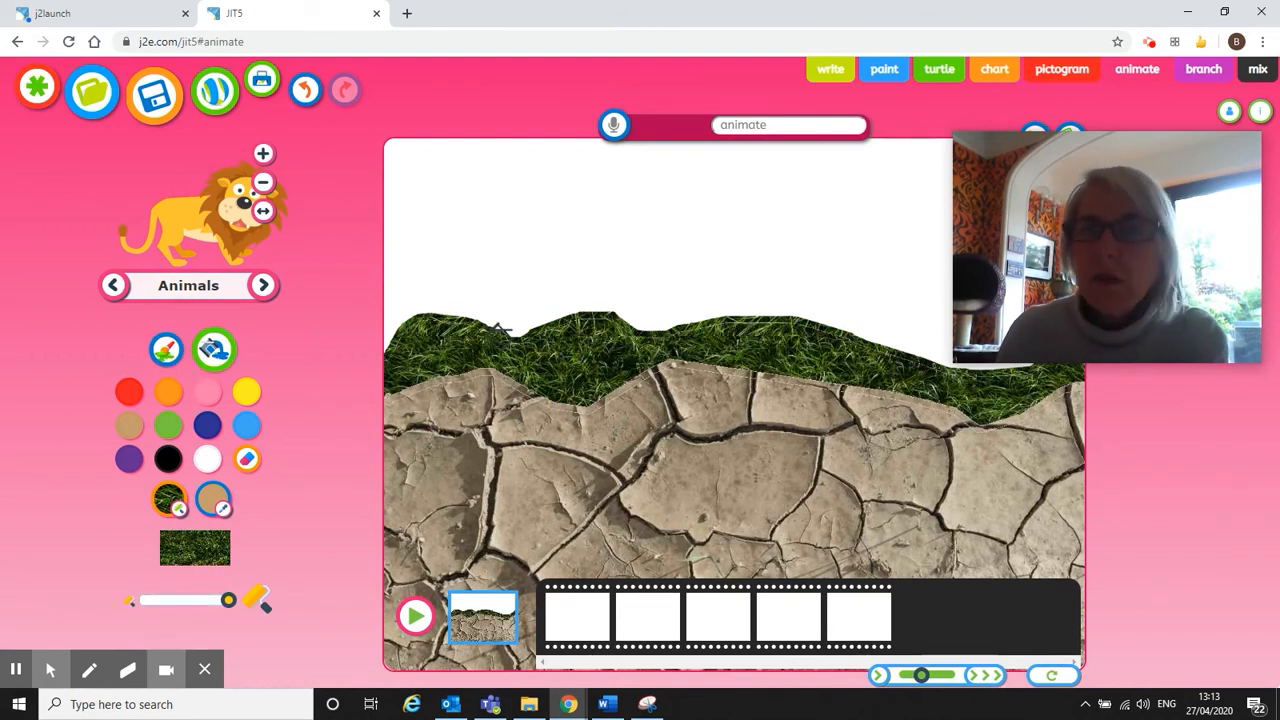
Fill the white sky light blue, then move to the first animation frame.
{"action": "left_click", "coordinate": [250, 426]}
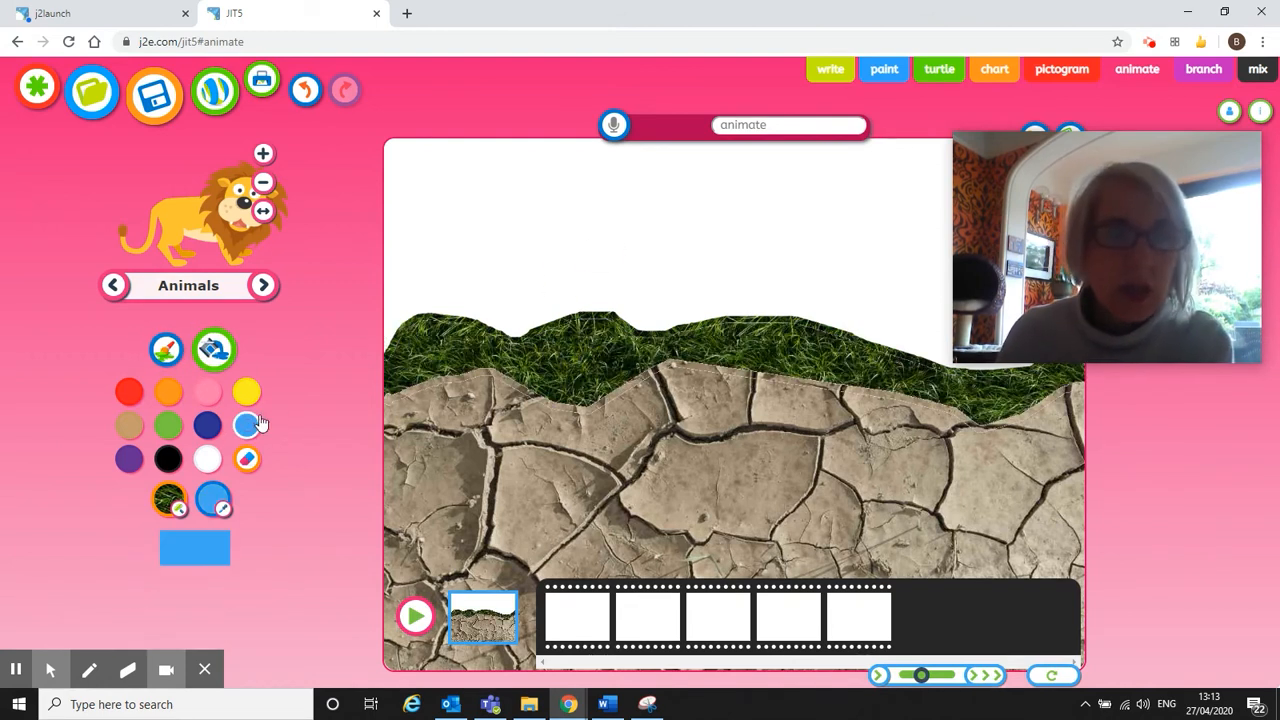
{"action": "left_click", "coordinate": [603, 232]}
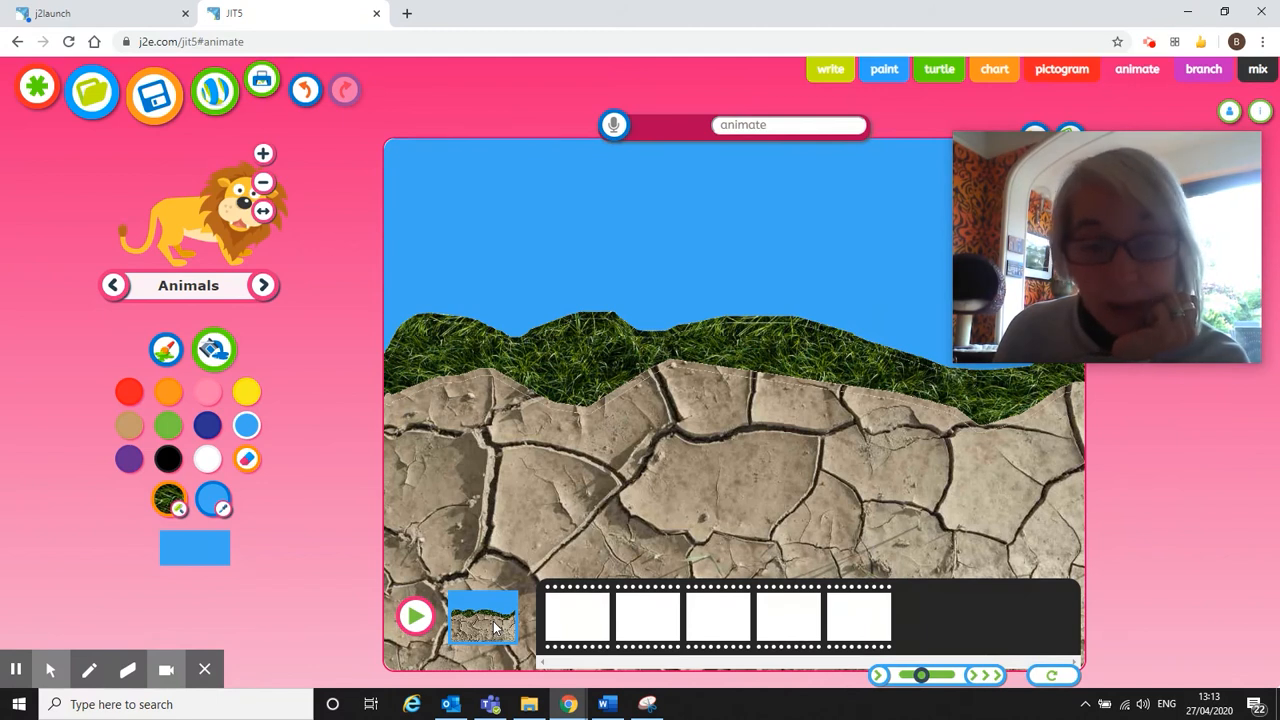
{"action": "left_click", "coordinate": [586, 626]}
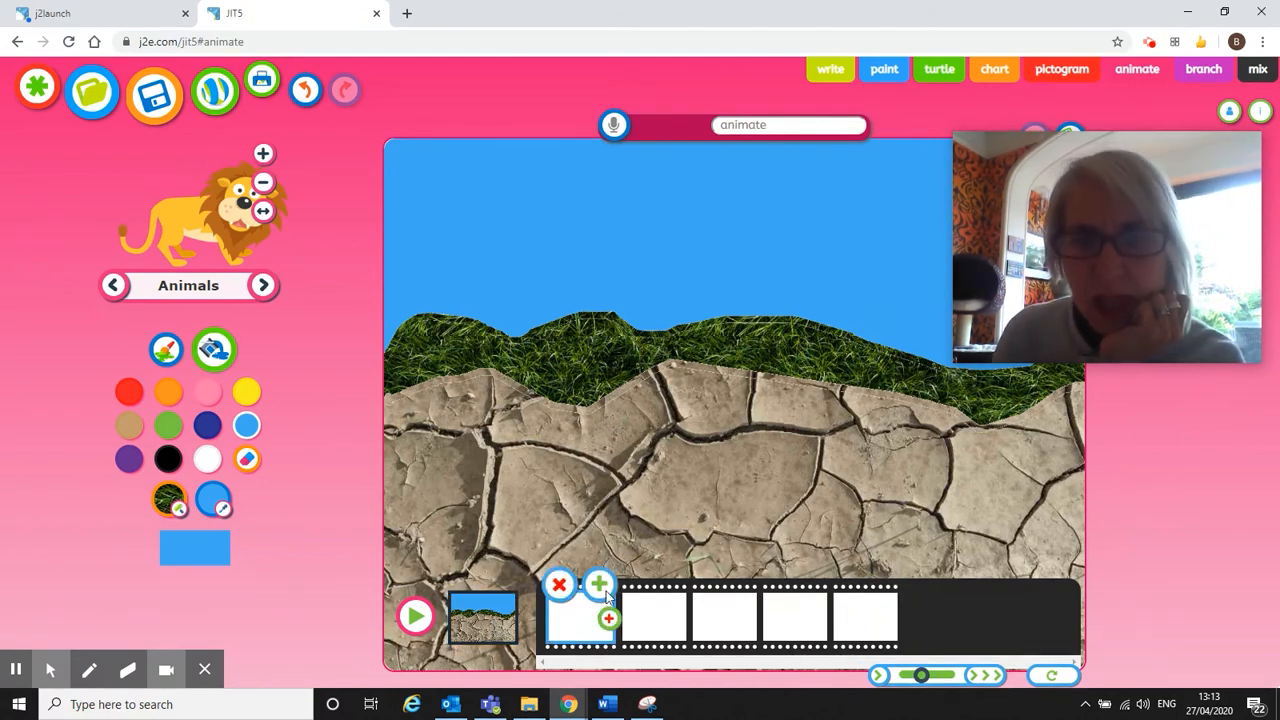
Paint a small black blob on the cracked ground just below the grass in frame 1.
{"action": "left_click", "coordinate": [166, 461]}
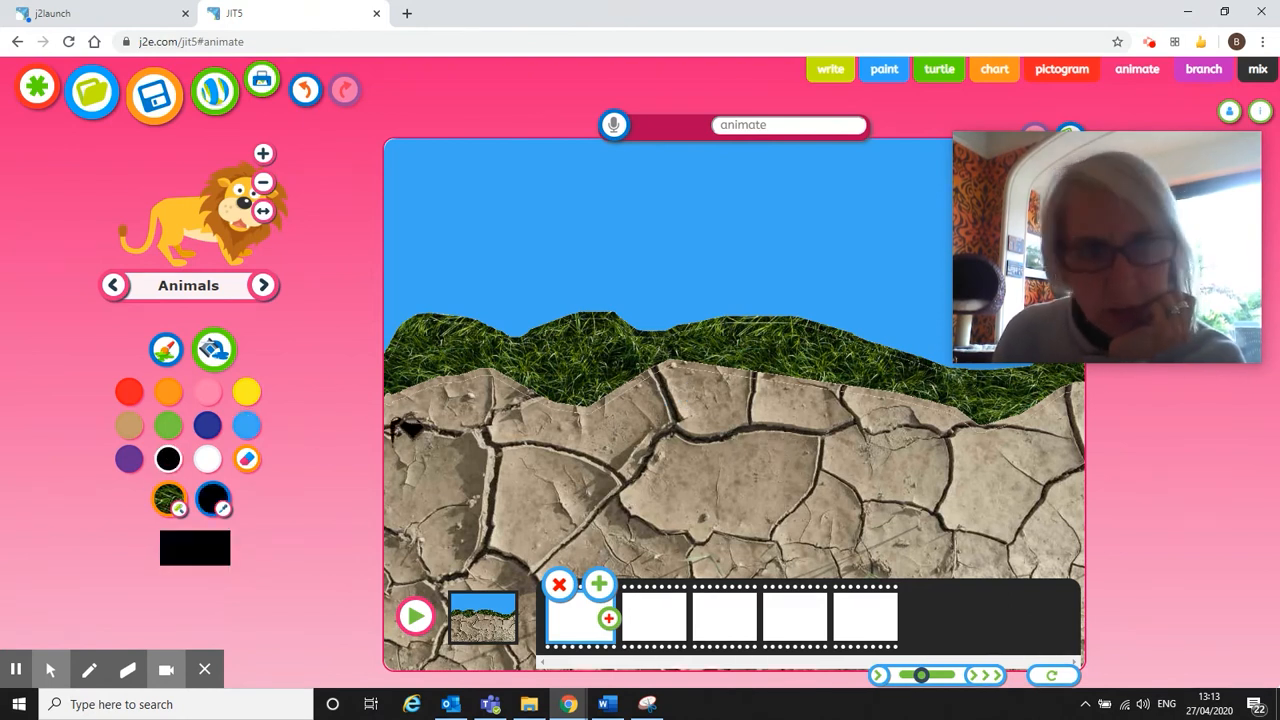
{"action": "left_click", "coordinate": [166, 349]}
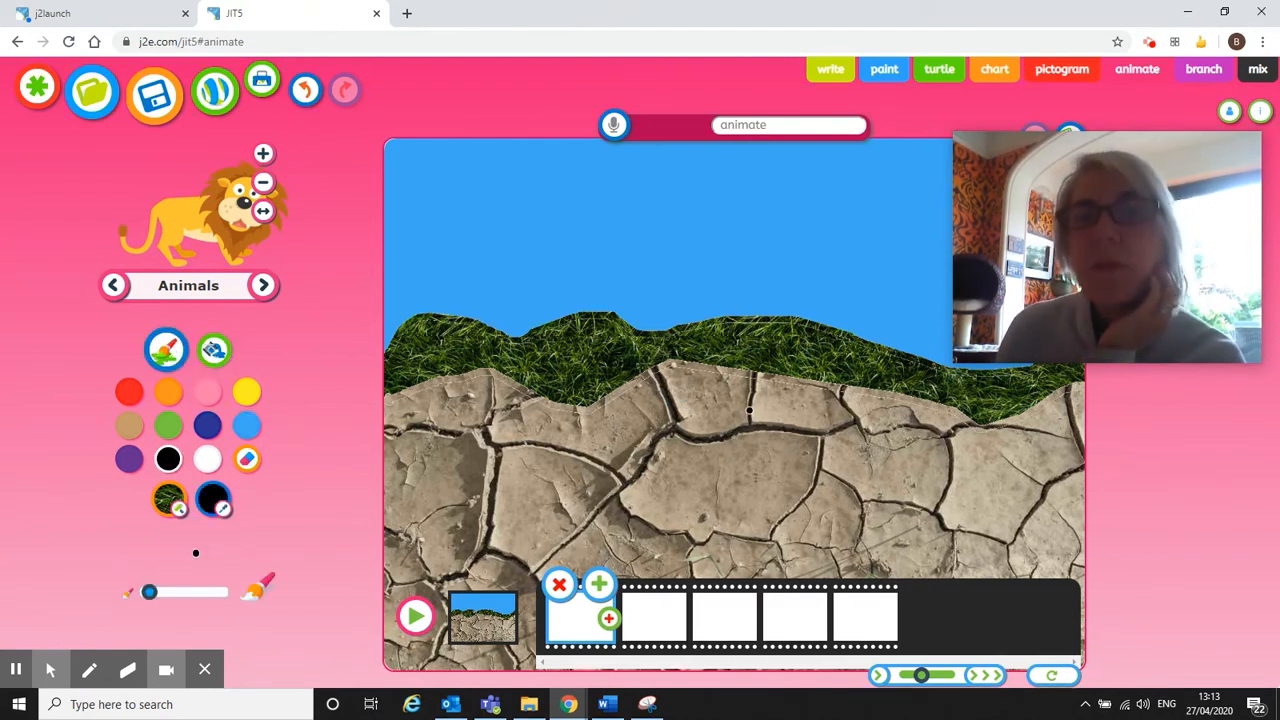
{"action": "left_click_drag", "start_coordinate": [727, 416], "coordinate": [748, 421]}
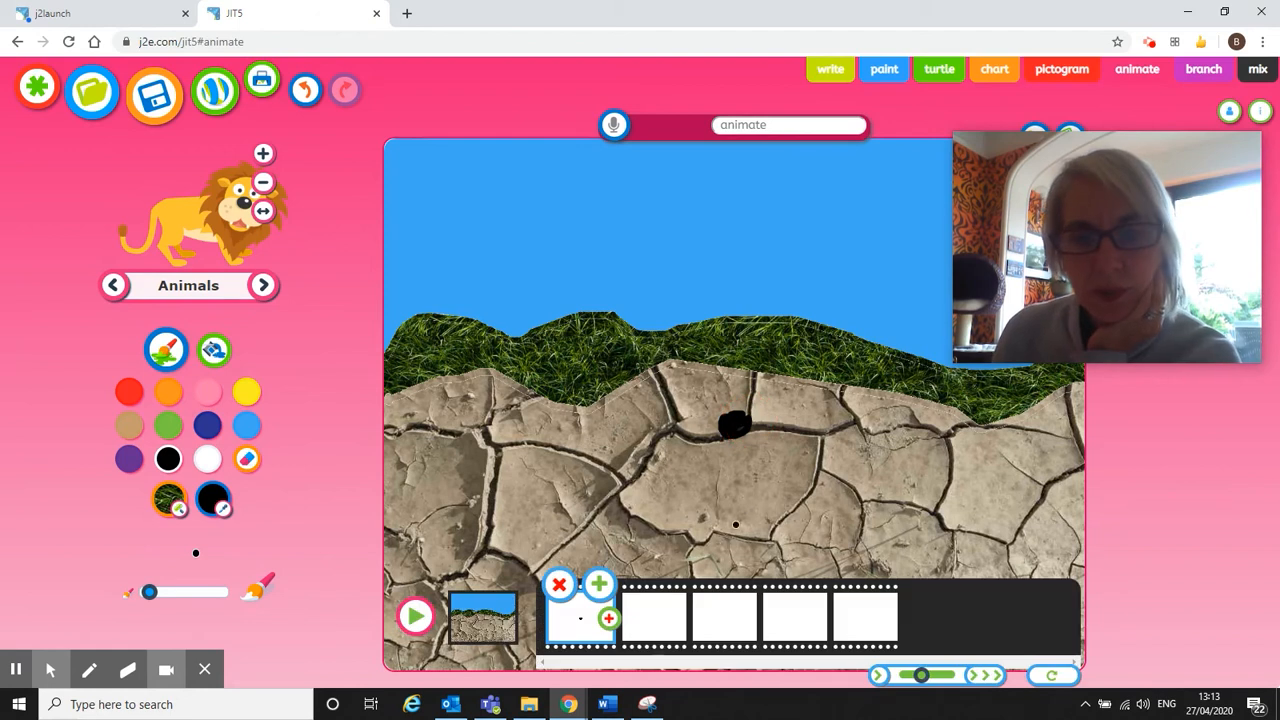
Add frame 2, repaint the black hole, and draw a short orange root beneath it.
{"action": "left_click", "coordinate": [599, 592]}
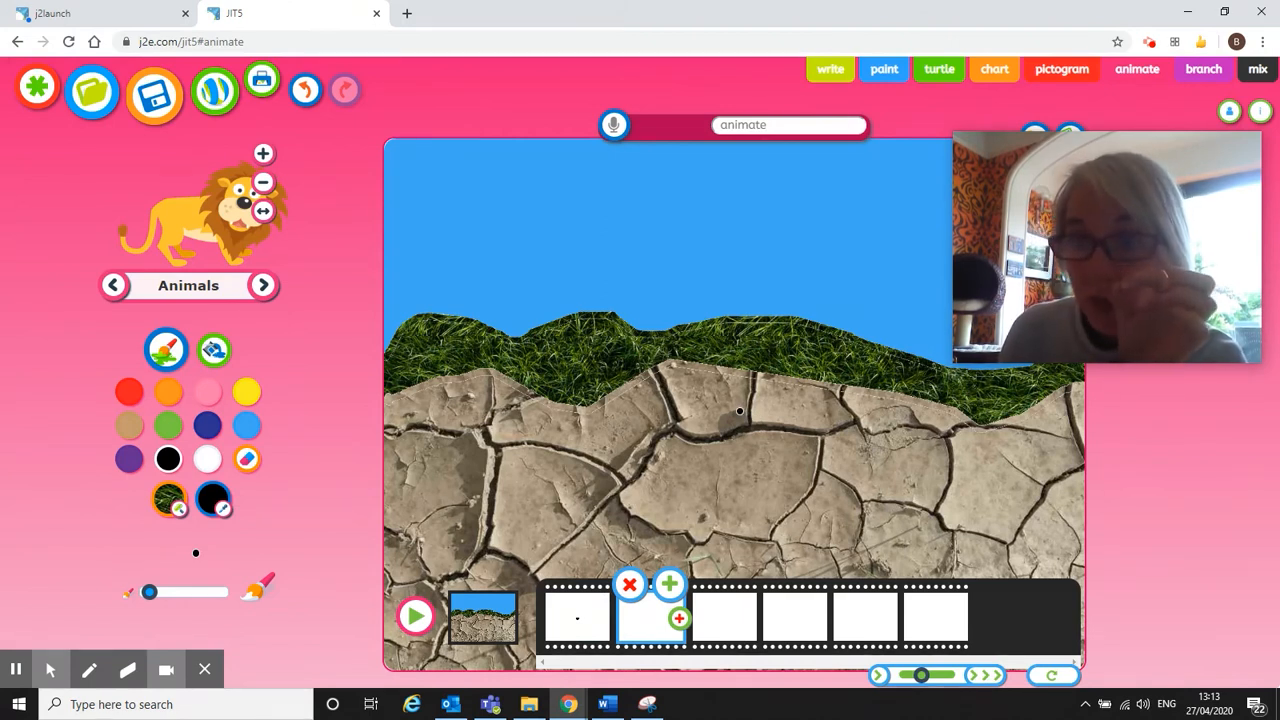
{"action": "mouse_move", "coordinate": [740, 414]}
{"action": "left_mouse_down"}
{"action": "mouse_move", "coordinate": [720, 432]}
{"action": "mouse_move", "coordinate": [755, 438]}
{"action": "mouse_move", "coordinate": [735, 433]}
{"action": "left_mouse_up"}
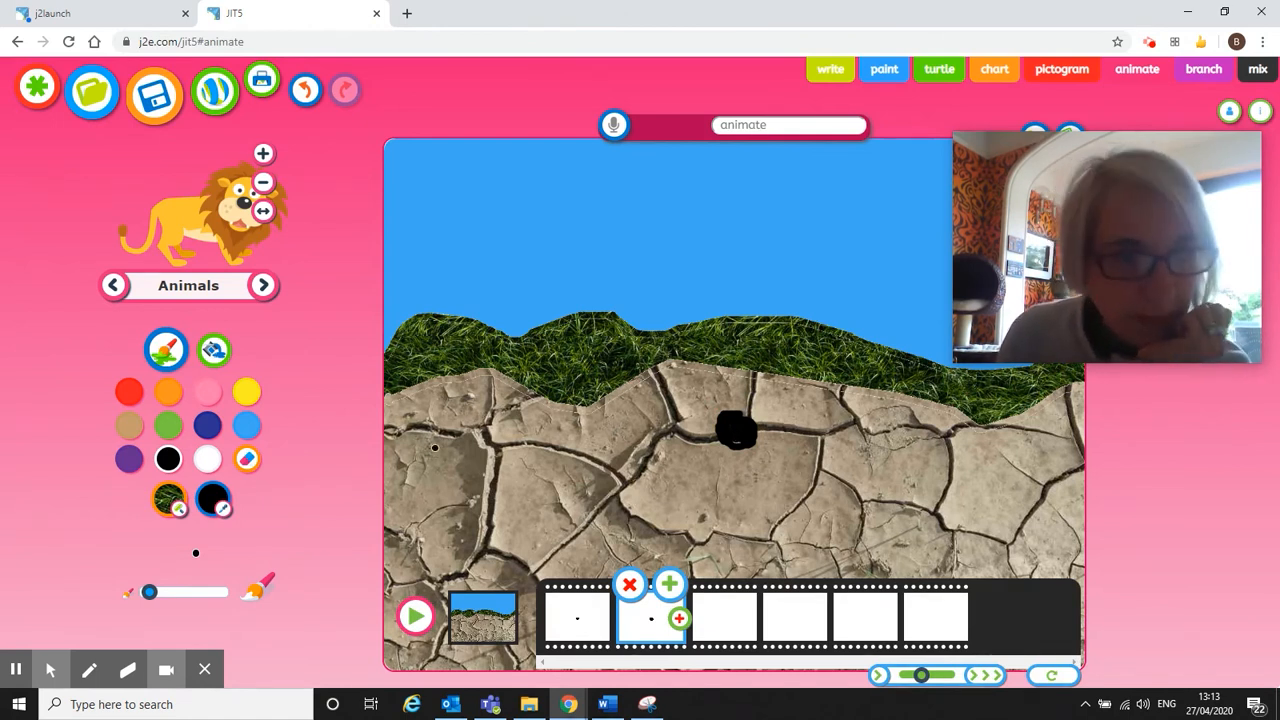
{"action": "left_click", "coordinate": [172, 397]}
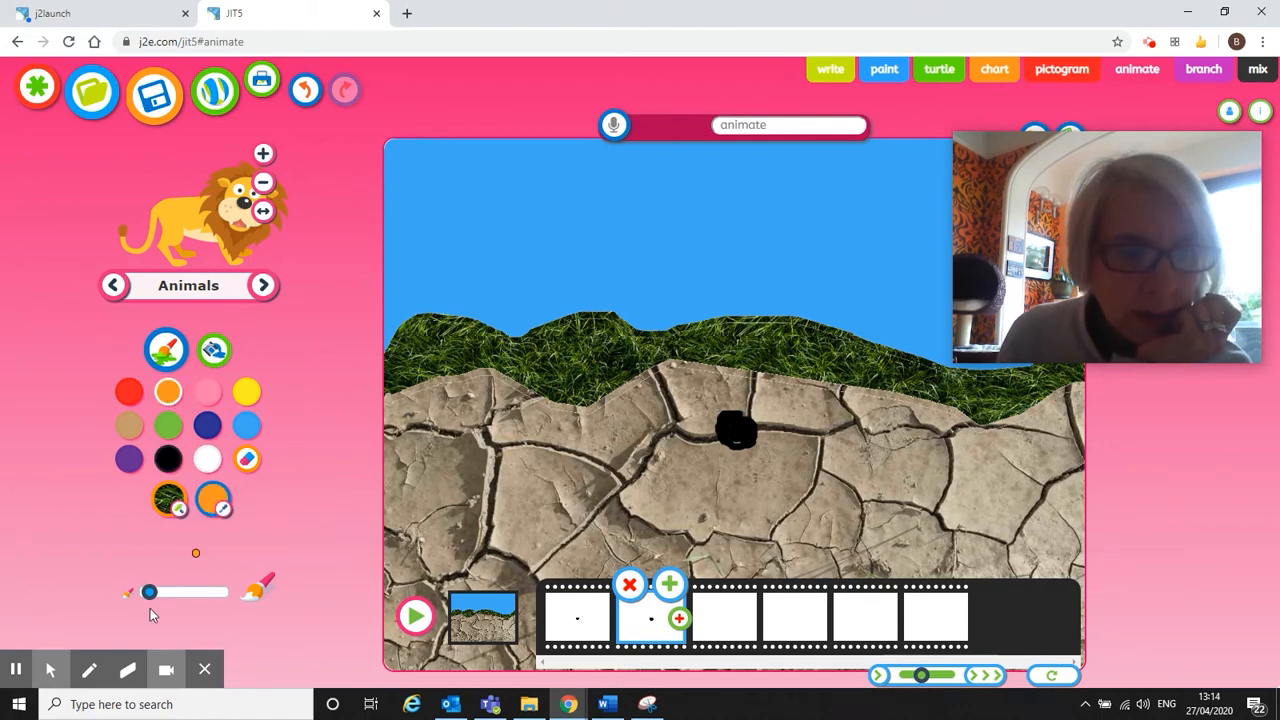
{"action": "left_click_drag", "start_coordinate": [737, 446], "coordinate": [726, 462]}
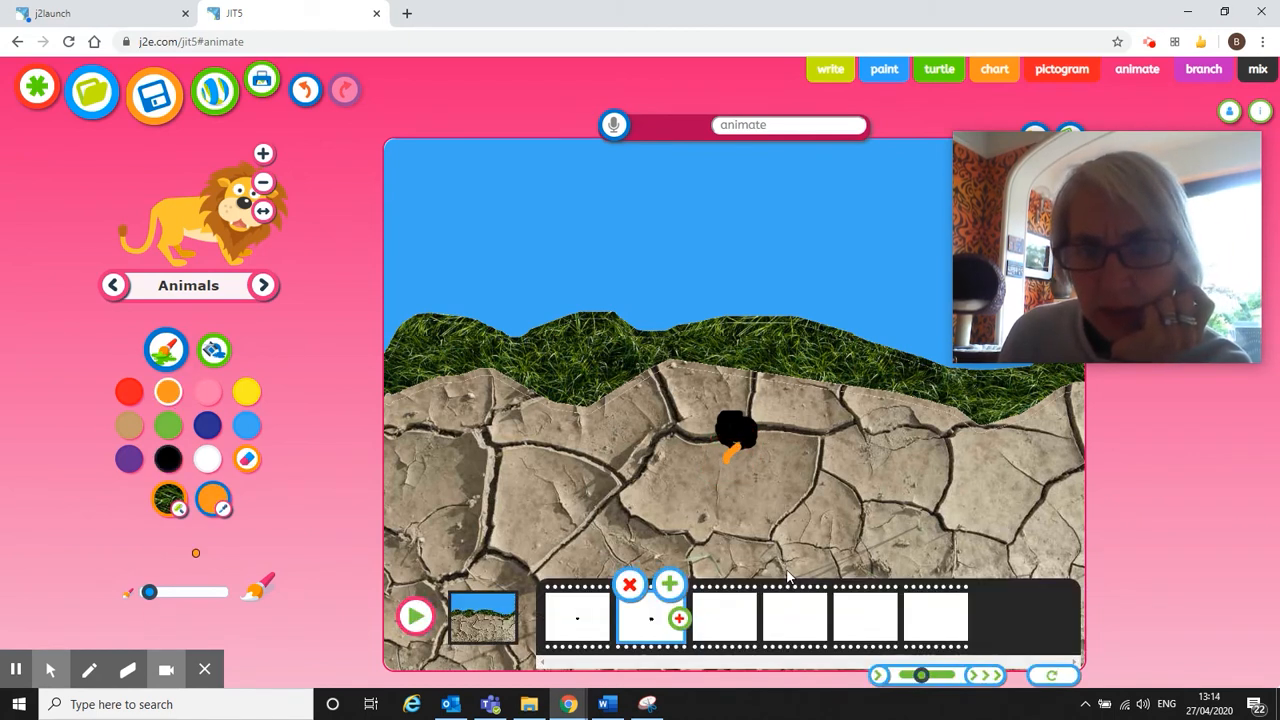
Add frame 3 with the black hole repainted and a longer orange root reaching down.
{"action": "left_click", "coordinate": [670, 585]}
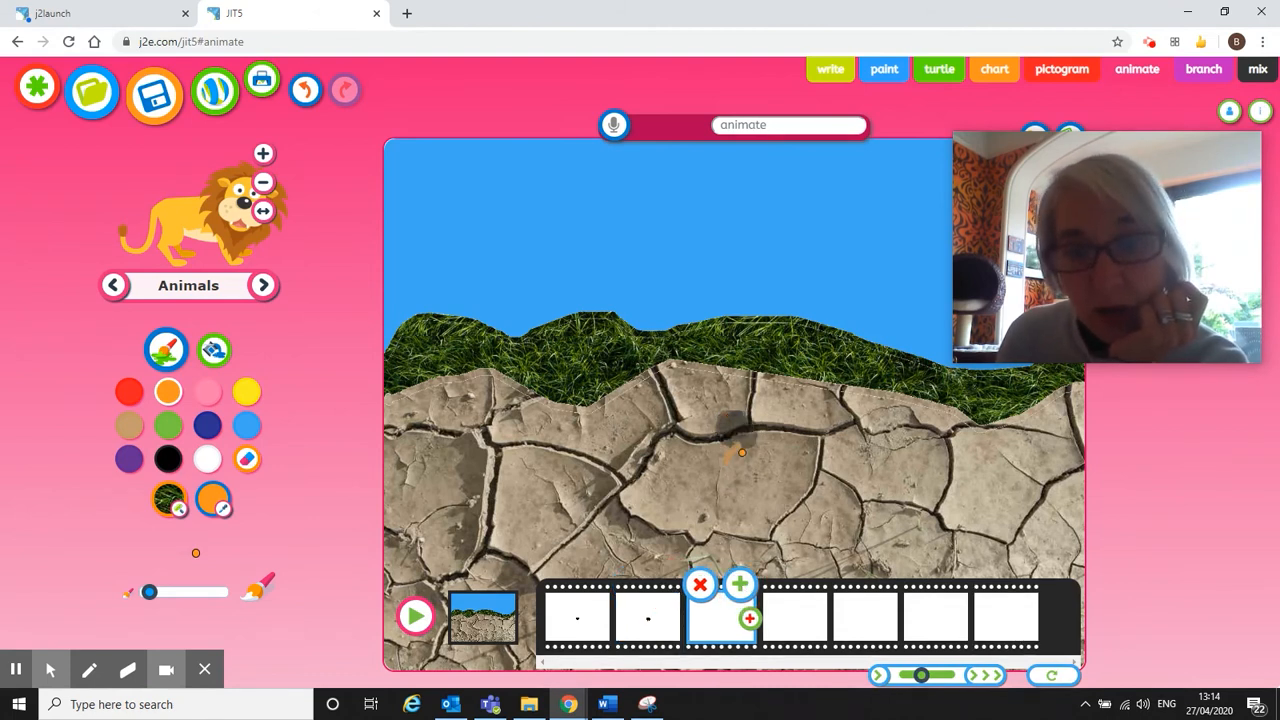
{"action": "left_click", "coordinate": [168, 459]}
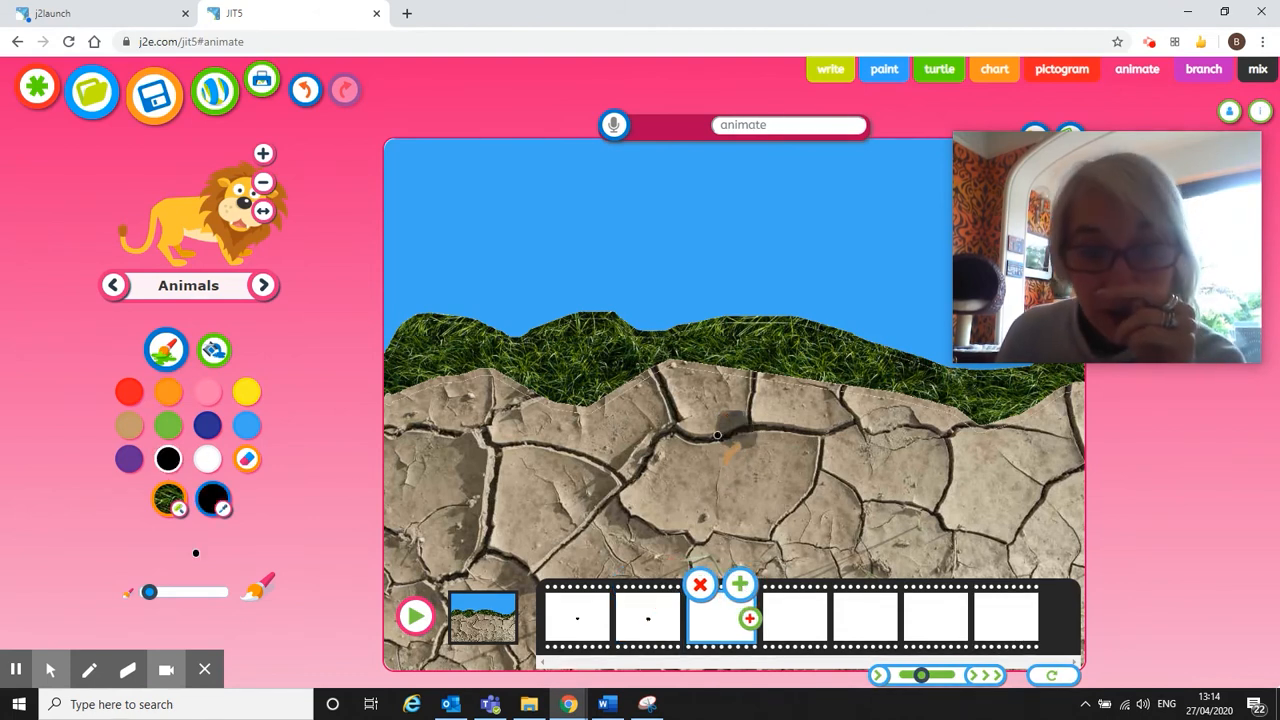
{"action": "mouse_move", "coordinate": [731, 437]}
{"action": "left_mouse_down"}
{"action": "mouse_move", "coordinate": [720, 430]}
{"action": "mouse_move", "coordinate": [760, 432]}
{"action": "mouse_move", "coordinate": [748, 444]}
{"action": "mouse_move", "coordinate": [738, 432]}
{"action": "left_mouse_up"}
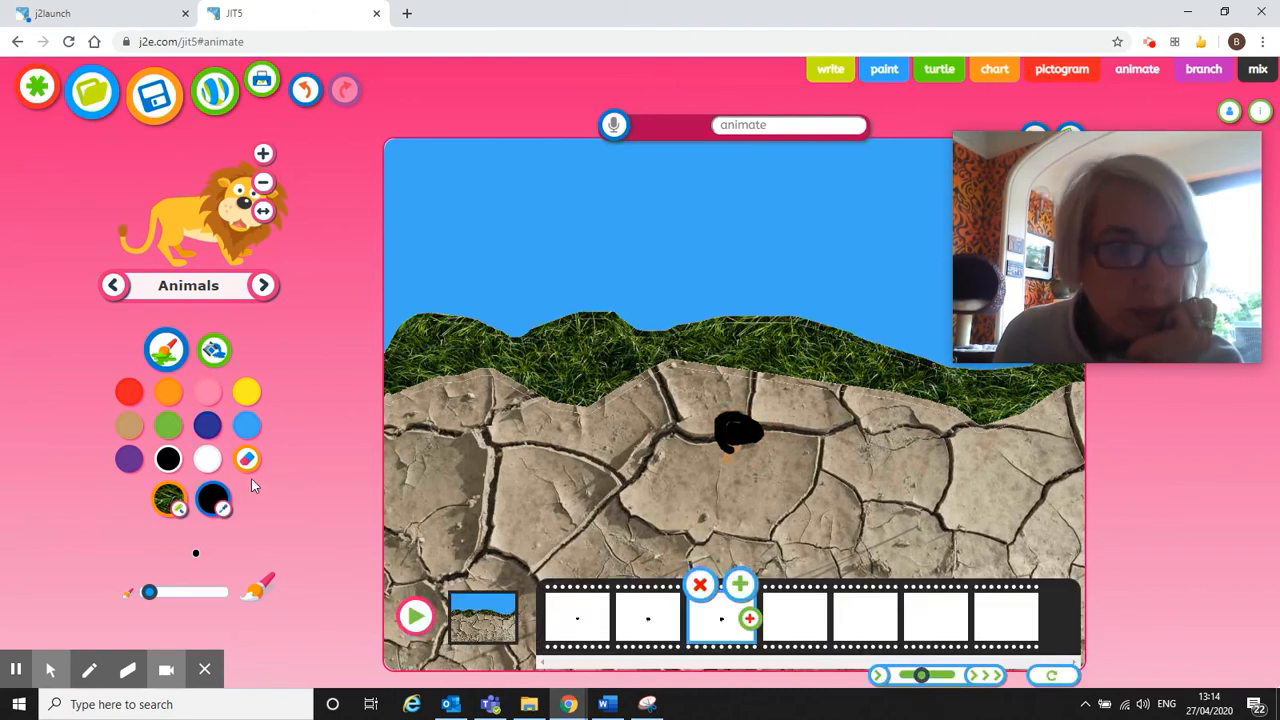
{"action": "left_click", "coordinate": [180, 394]}
{"action": "mouse_move", "coordinate": [740, 450]}
{"action": "left_mouse_down"}
{"action": "mouse_move", "coordinate": [725, 468]}
{"action": "mouse_move", "coordinate": [734, 449]}
{"action": "mouse_move", "coordinate": [737, 497]}
{"action": "left_mouse_up"}
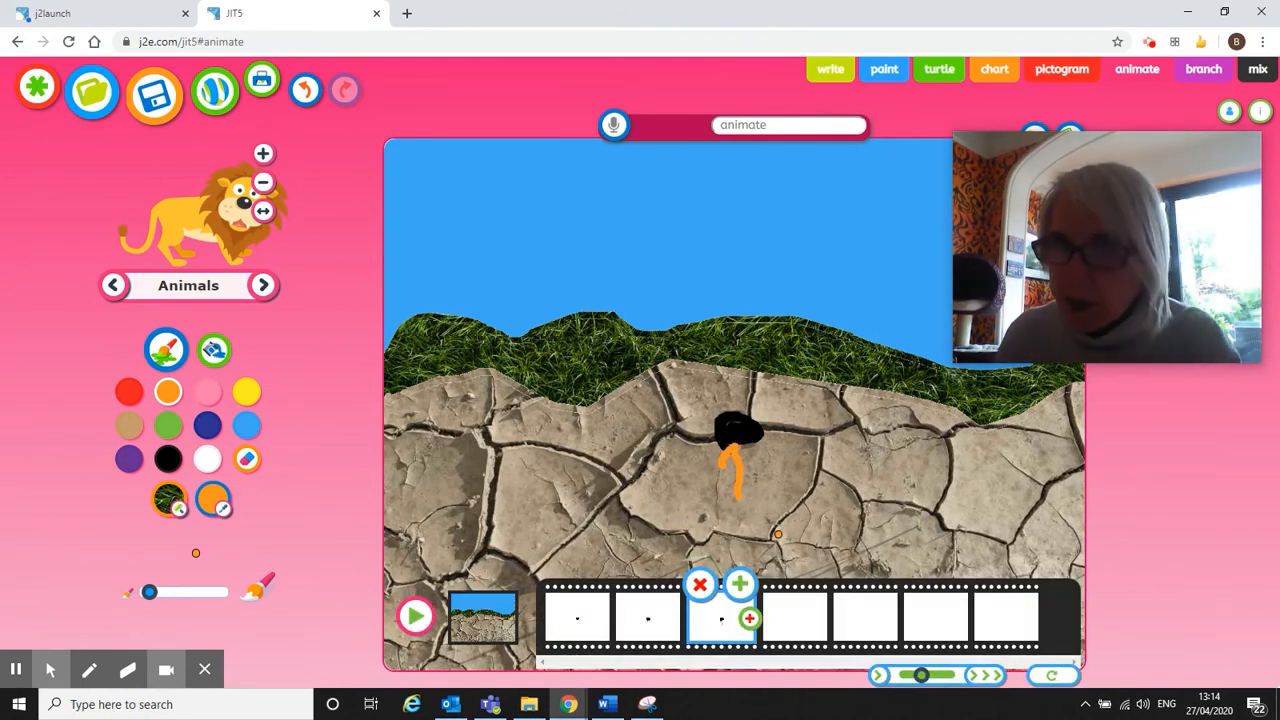
Add frame 4 and repaint the black hole in it.
{"action": "left_click", "coordinate": [745, 585]}
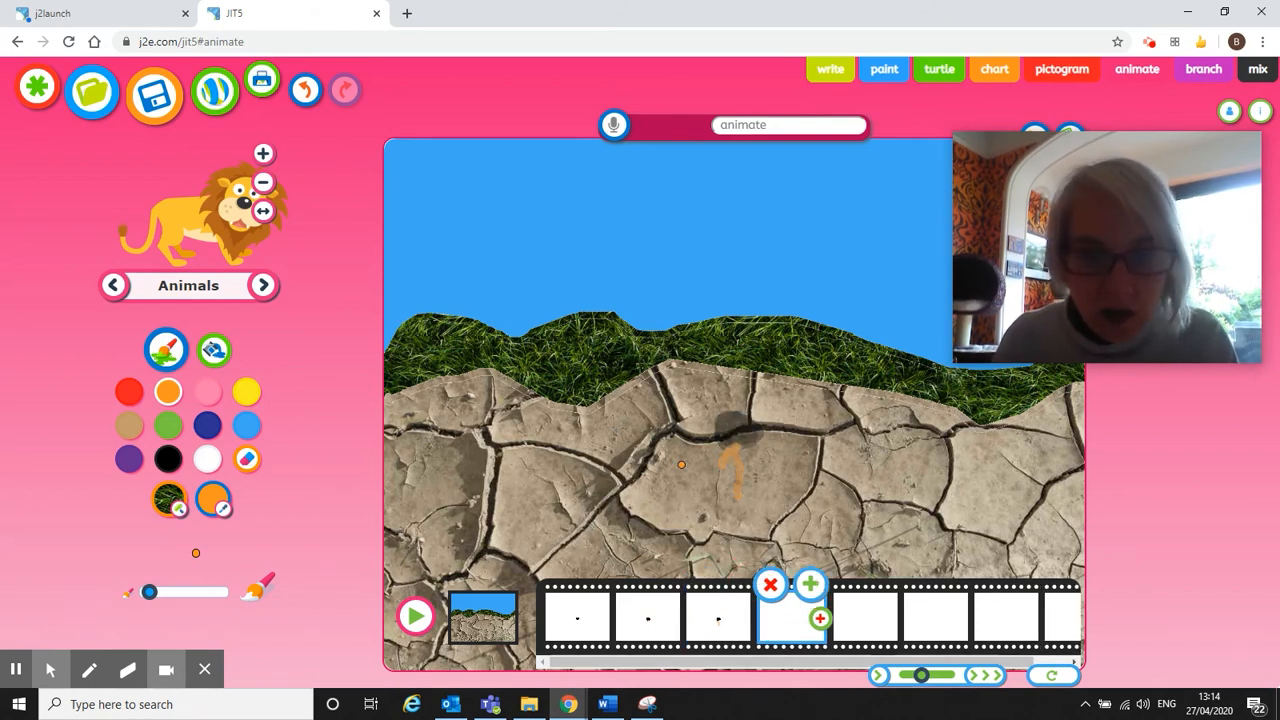
{"action": "left_click", "coordinate": [168, 457]}
{"action": "mouse_move", "coordinate": [718, 440]}
{"action": "left_mouse_down"}
{"action": "mouse_move", "coordinate": [737, 423]}
{"action": "mouse_move", "coordinate": [767, 437]}
{"action": "mouse_move", "coordinate": [718, 440]}
{"action": "mouse_move", "coordinate": [722, 418]}
{"action": "mouse_move", "coordinate": [770, 440]}
{"action": "mouse_move", "coordinate": [739, 429]}
{"action": "mouse_move", "coordinate": [740, 445]}
{"action": "mouse_move", "coordinate": [760, 448]}
{"action": "mouse_move", "coordinate": [765, 425]}
{"action": "mouse_move", "coordinate": [736, 425]}
{"action": "left_mouse_up"}
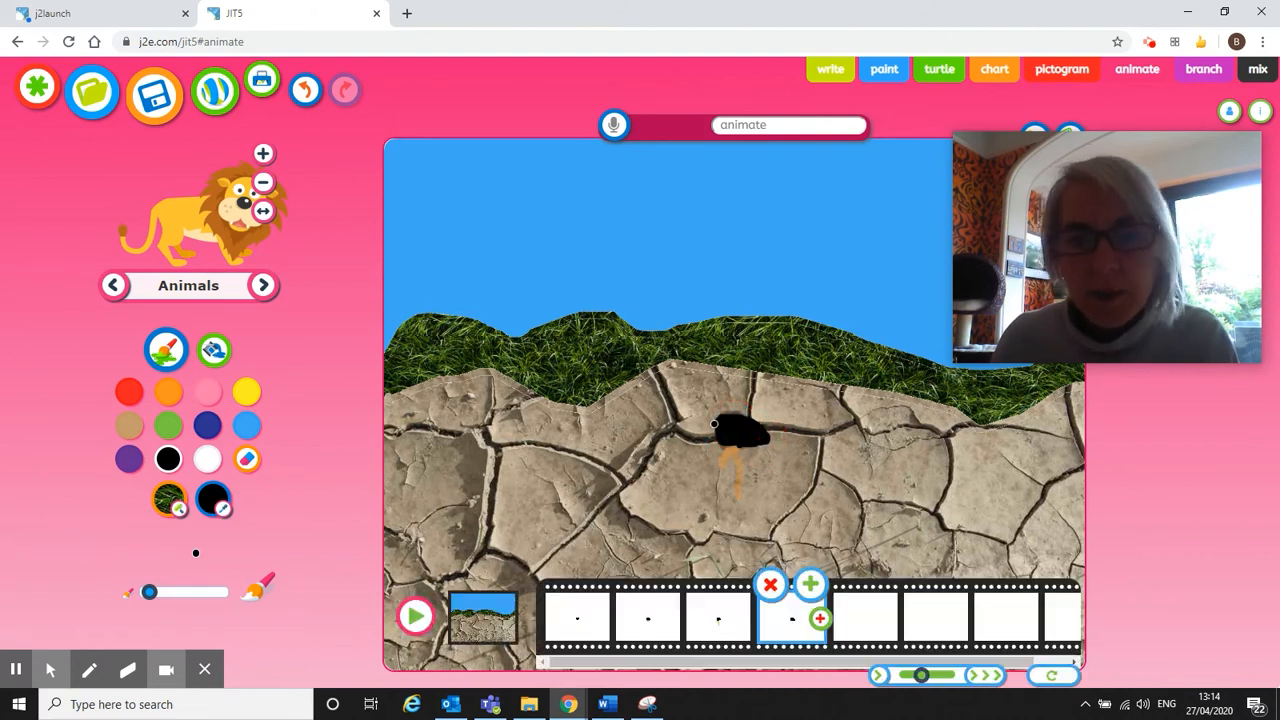
Draw a longer orange root with a side branch, then add a fifth blank frame.
{"action": "left_click", "coordinate": [166, 393]}
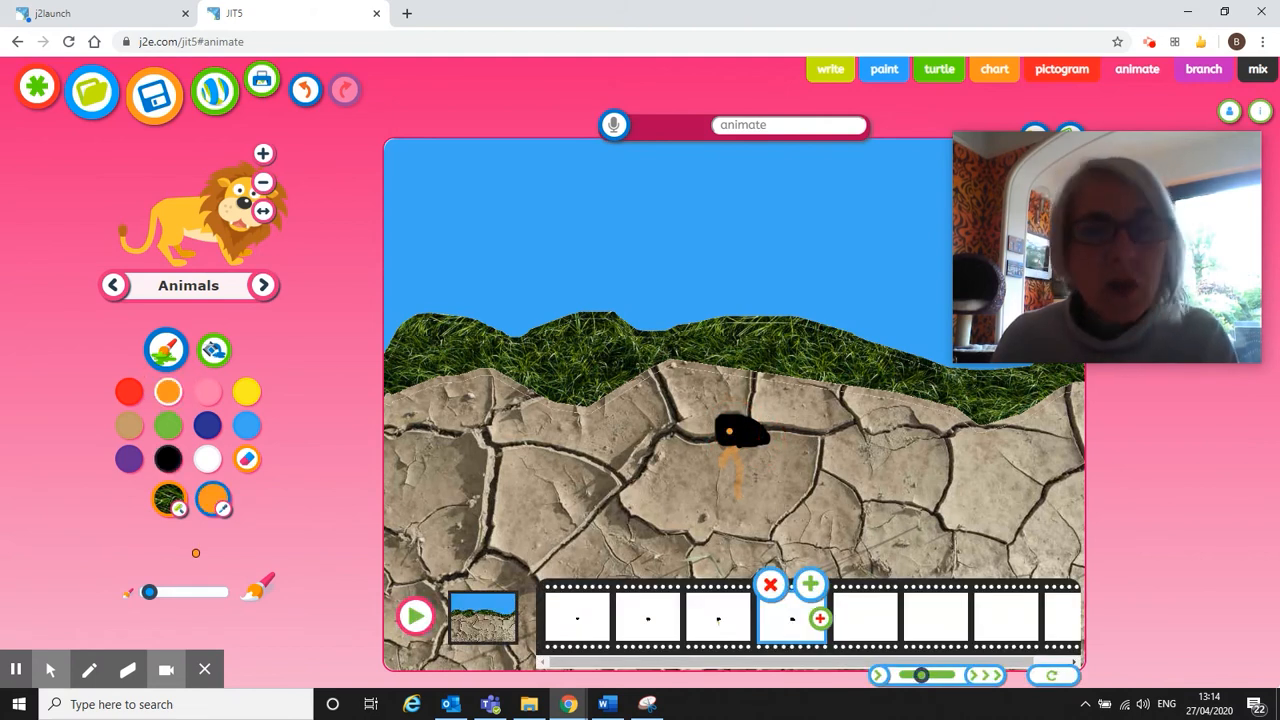
{"action": "mouse_move", "coordinate": [737, 441]}
{"action": "left_mouse_down"}
{"action": "mouse_move", "coordinate": [720, 466]}
{"action": "mouse_move", "coordinate": [741, 455]}
{"action": "left_mouse_up"}
{"action": "left_click_drag", "start_coordinate": [734, 454], "coordinate": [737, 518]}
{"action": "left_click_drag", "start_coordinate": [740, 473], "coordinate": [762, 492]}
{"action": "left_click", "coordinate": [809, 584]}
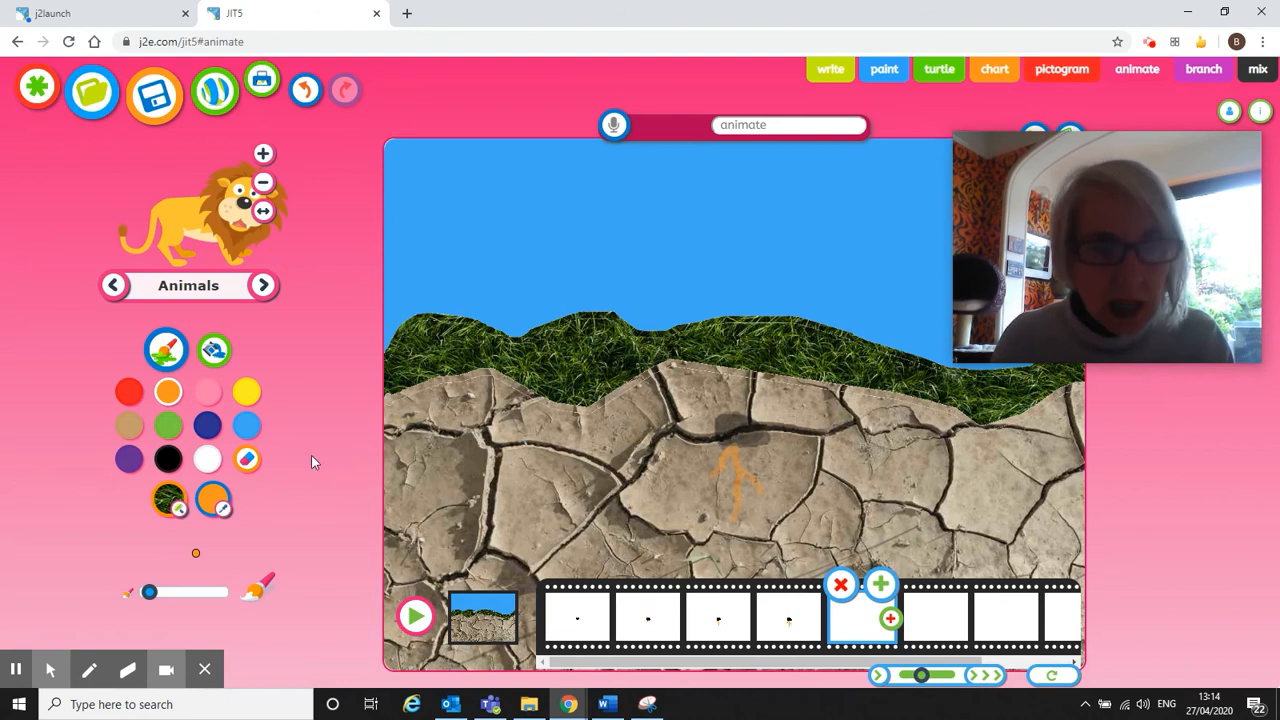
Repaint the hole in black and draw spreading orange roots beneath it.
{"action": "left_click", "coordinate": [168, 458]}
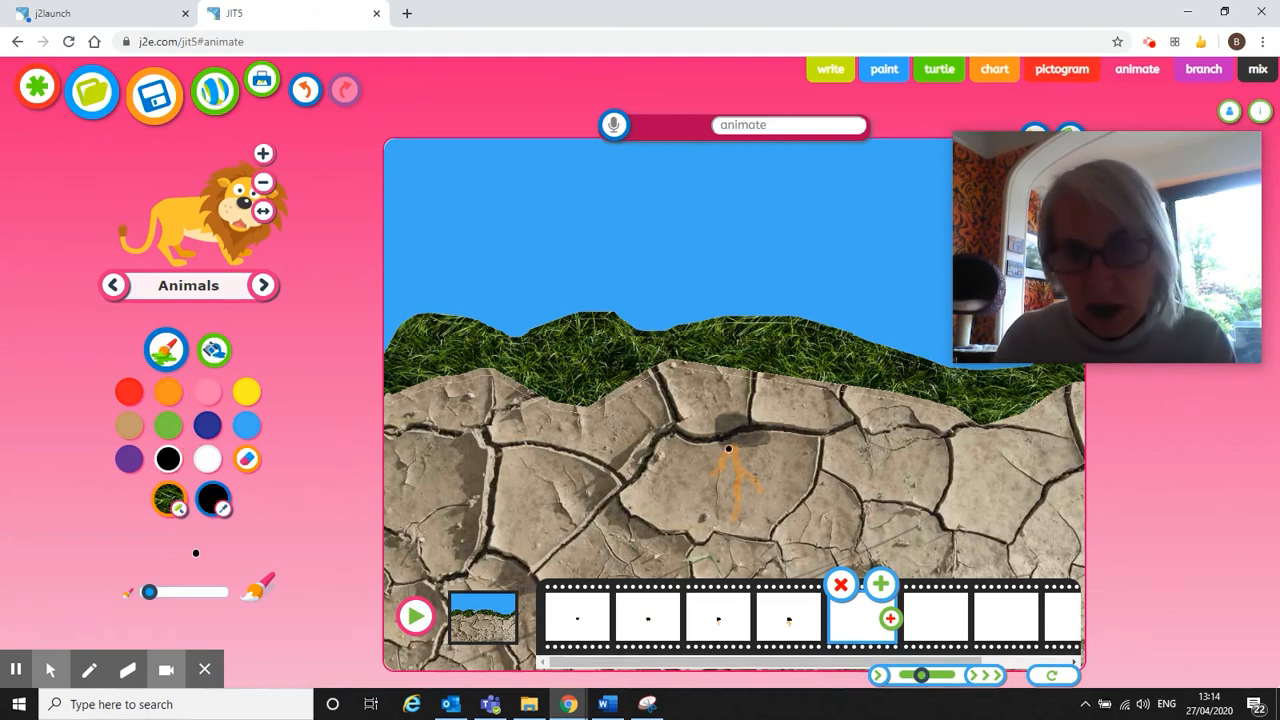
{"action": "mouse_move", "coordinate": [741, 453]}
{"action": "left_mouse_down"}
{"action": "mouse_move", "coordinate": [758, 448]}
{"action": "mouse_move", "coordinate": [706, 418]}
{"action": "mouse_move", "coordinate": [720, 450]}
{"action": "mouse_move", "coordinate": [765, 440]}
{"action": "mouse_move", "coordinate": [722, 430]}
{"action": "mouse_move", "coordinate": [732, 426]}
{"action": "mouse_move", "coordinate": [766, 440]}
{"action": "mouse_move", "coordinate": [741, 434]}
{"action": "left_mouse_up"}
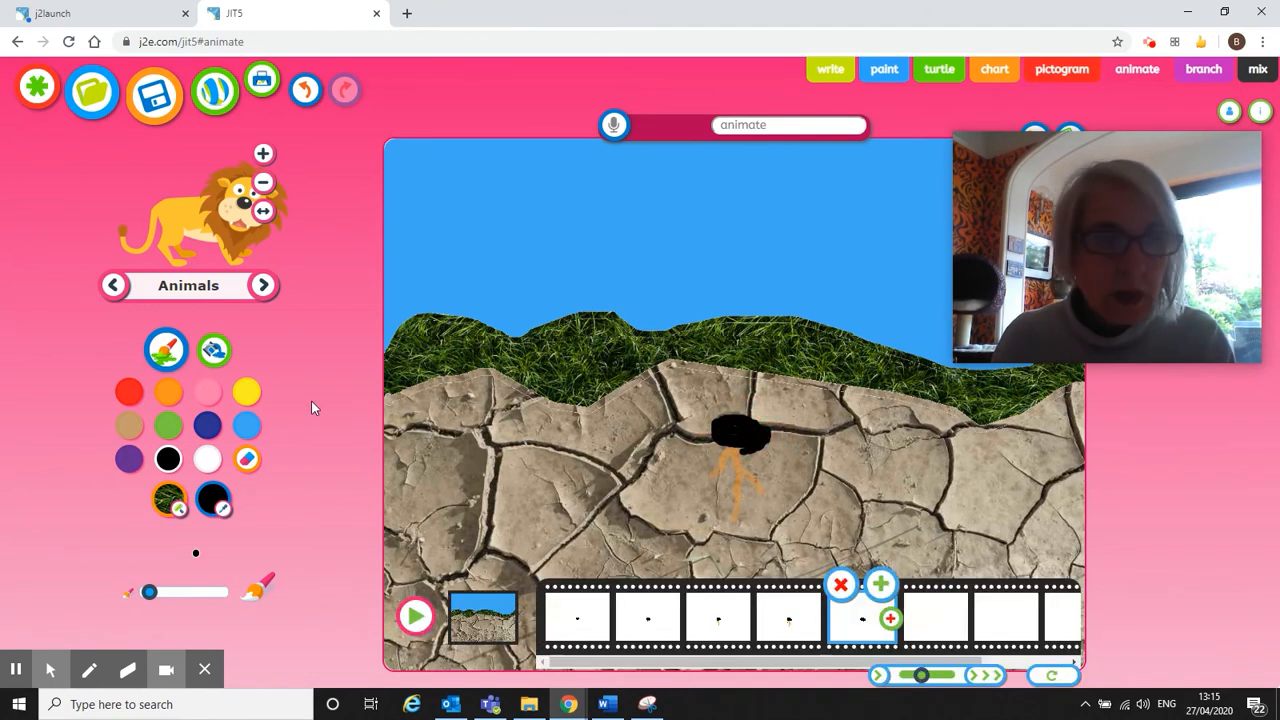
{"action": "left_click", "coordinate": [169, 392]}
{"action": "mouse_move", "coordinate": [719, 447]}
{"action": "left_mouse_down"}
{"action": "mouse_move", "coordinate": [692, 478]}
{"action": "mouse_move", "coordinate": [731, 474]}
{"action": "mouse_move", "coordinate": [700, 520]}
{"action": "mouse_move", "coordinate": [712, 520]}
{"action": "mouse_move", "coordinate": [734, 448]}
{"action": "mouse_move", "coordinate": [774, 495]}
{"action": "mouse_move", "coordinate": [778, 479]}
{"action": "left_mouse_up"}
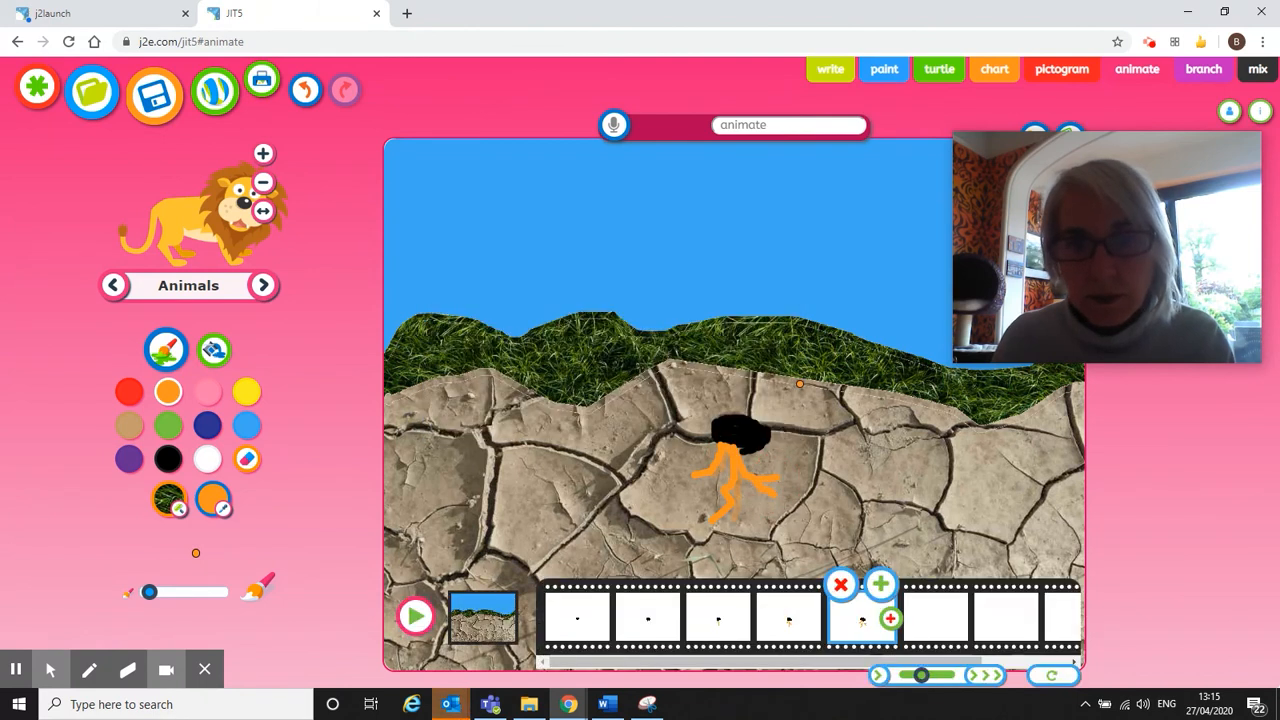
Draw a green shoot rising from the hole, then add a new blank frame.
{"action": "left_click", "coordinate": [168, 425]}
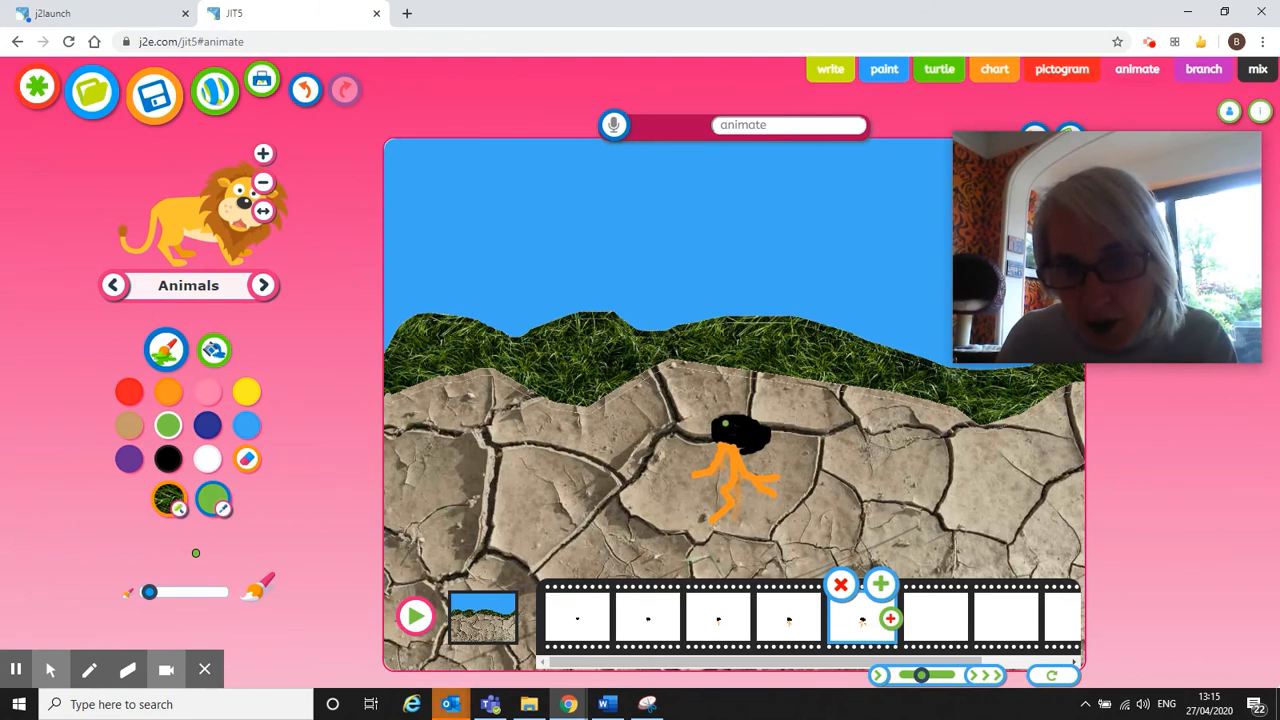
{"action": "left_click_drag", "start_coordinate": [726, 418], "coordinate": [733, 388]}
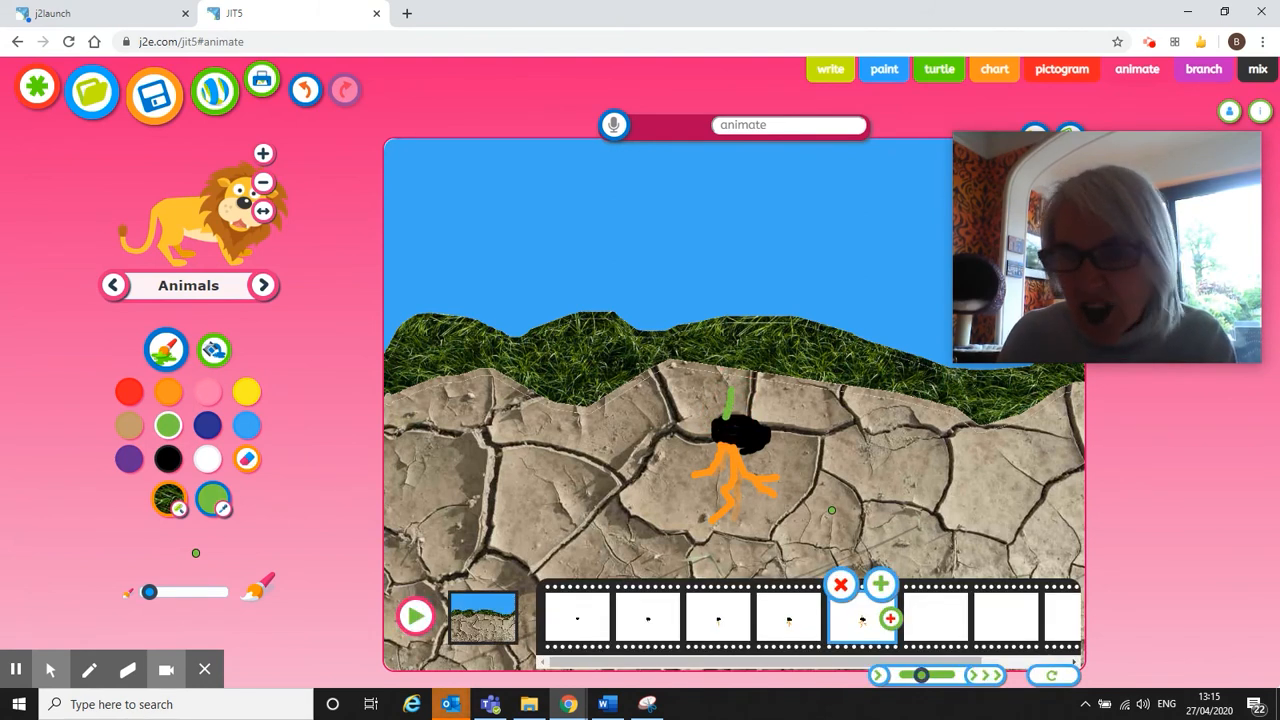
{"action": "left_click", "coordinate": [881, 585]}
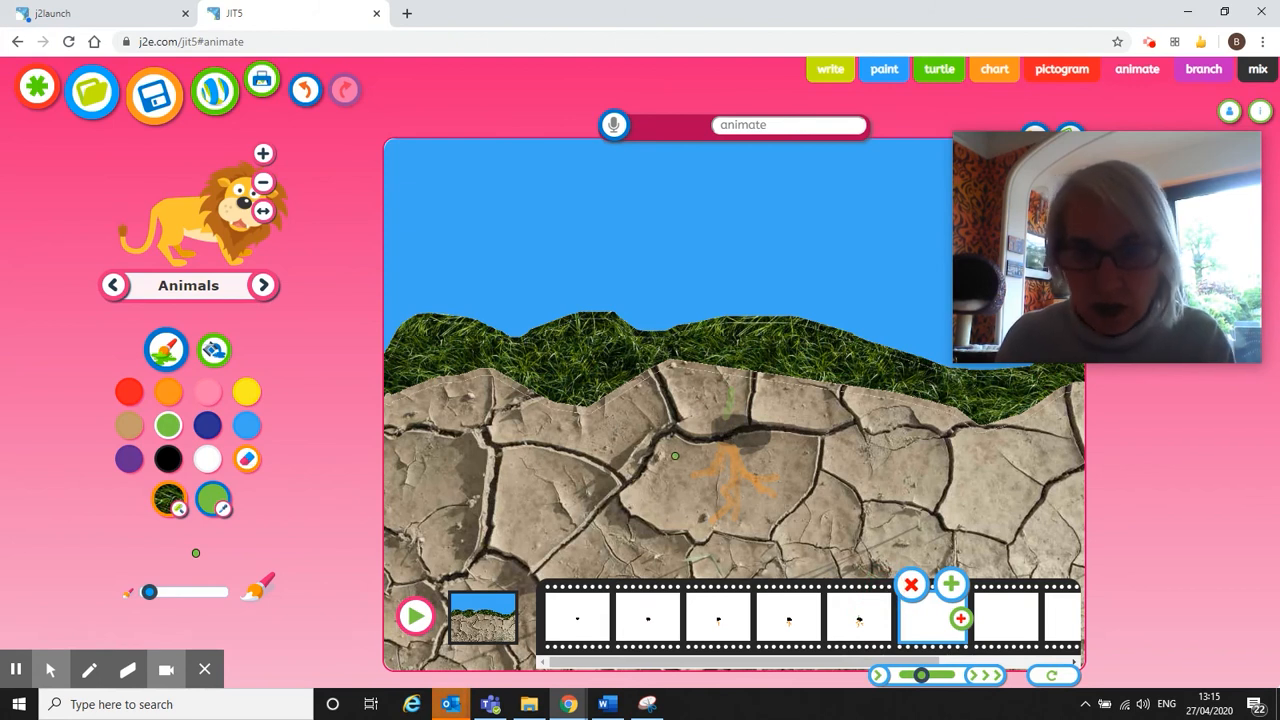
Run the five-frame animation from bare ground through the hole and roots to the green shoot.
{"action": "left_click", "coordinate": [416, 616]}
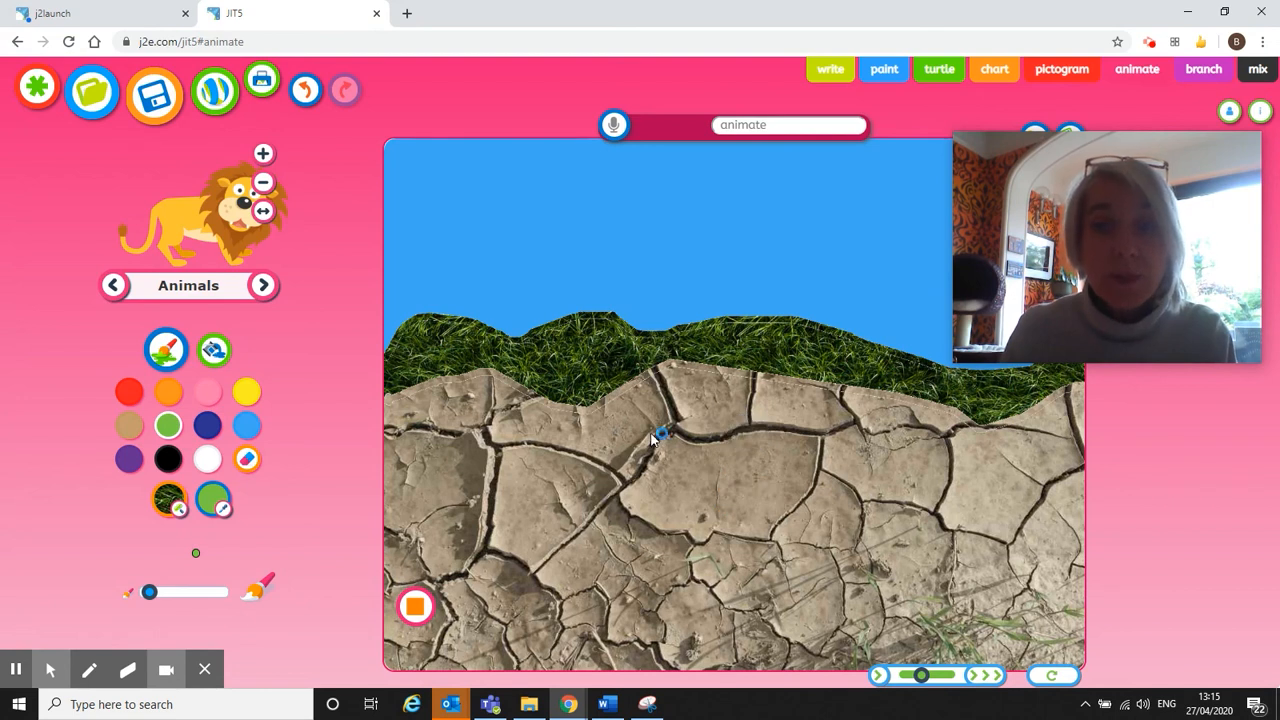
{"action": "left_click", "coordinate": [1152, 46]}
{"action": "left_click_drag", "start_coordinate": [1179, 150], "coordinate": [1157, 312]}
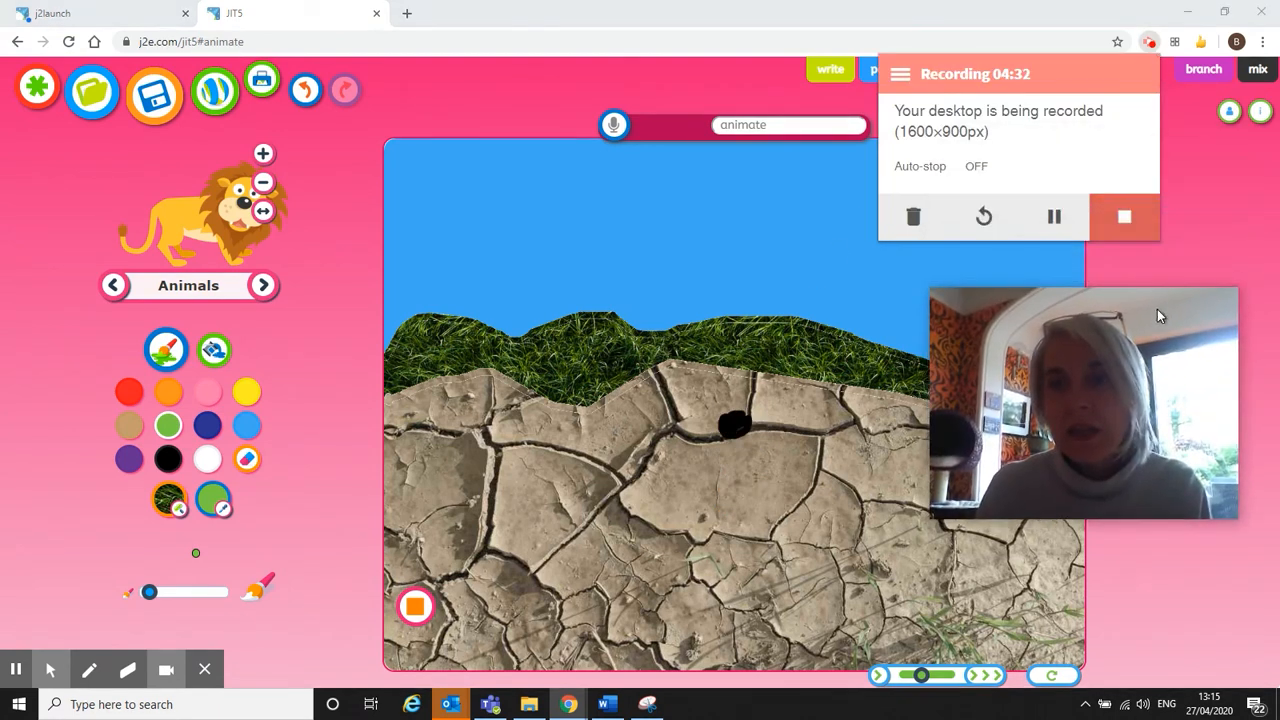